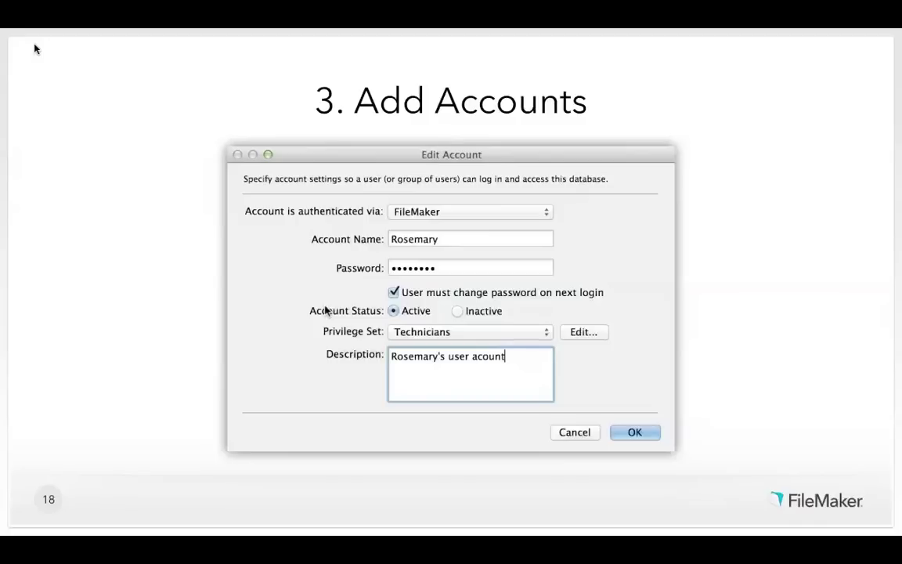
Step: Leave the Keynote slideshow at the Demo slide and bring up the Equipment Rentals database
key(Right)
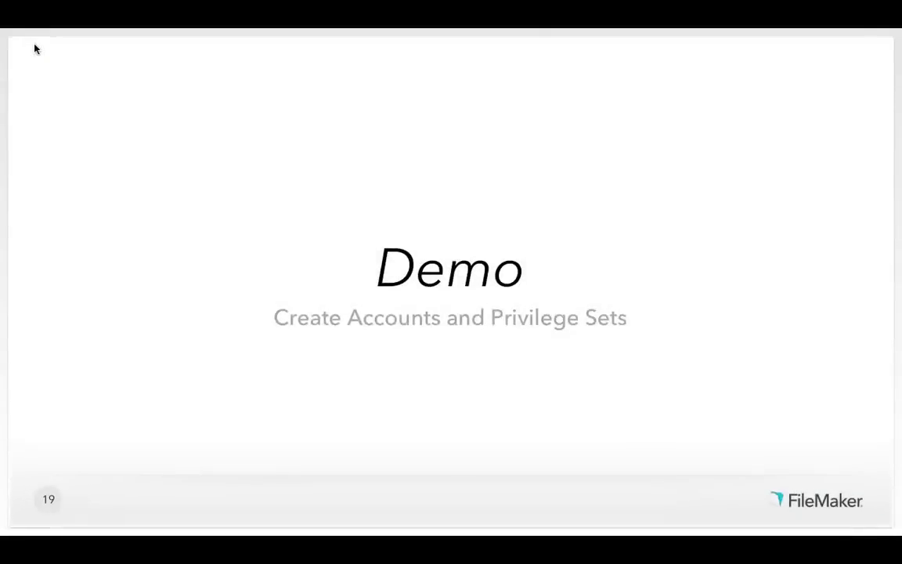
key(Escape)
key(ctrl+Left)
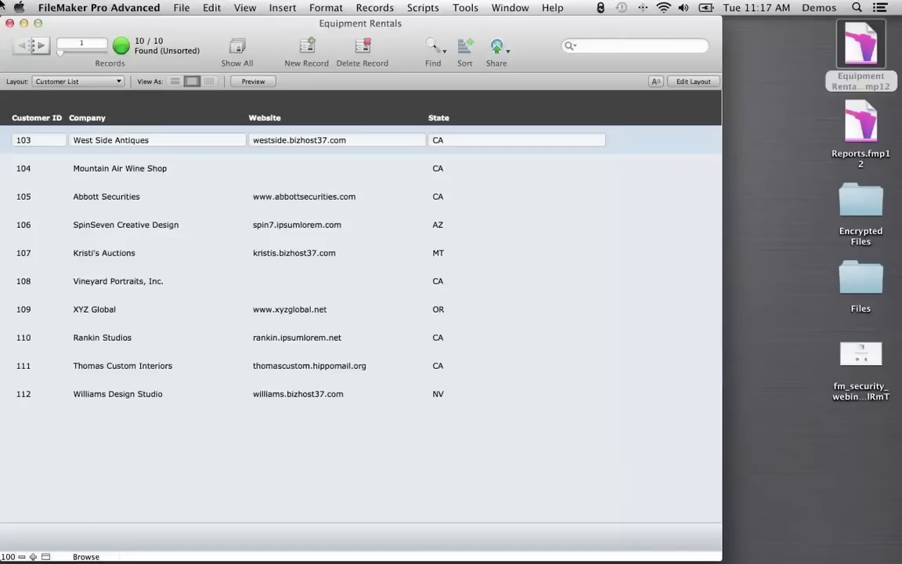
Step: Open Equipment Rentals' security settings from File > Manage > Security and list the privilege sets
click(179, 8)
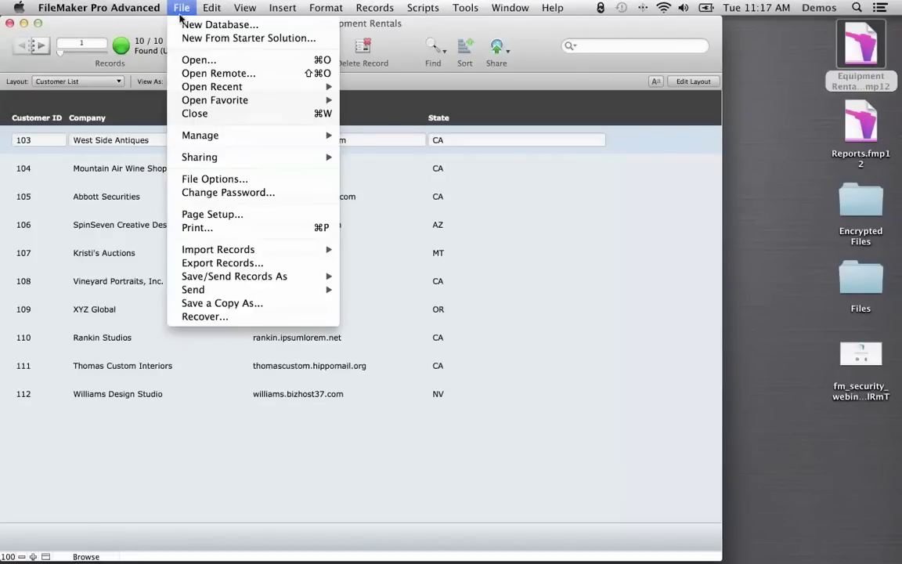
mouse_move(211, 135)
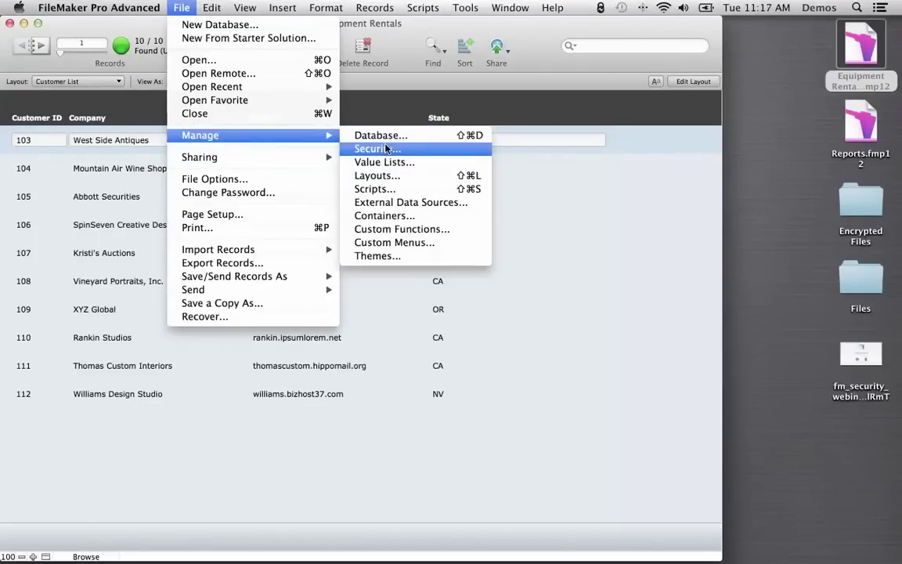
click(385, 149)
click(374, 106)
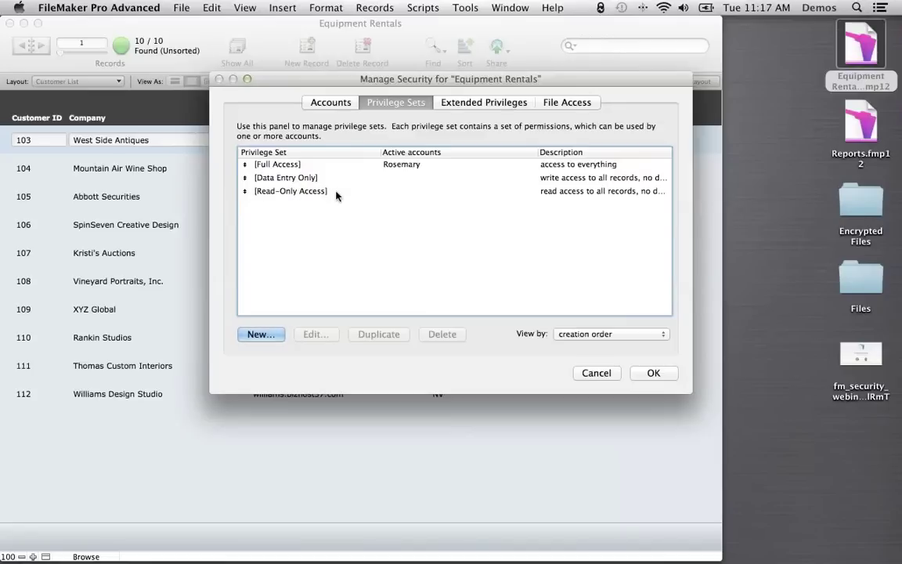
Step: Inspect the Data Entry Only privilege set without changes, then start a new privilege set
double_click(282, 178)
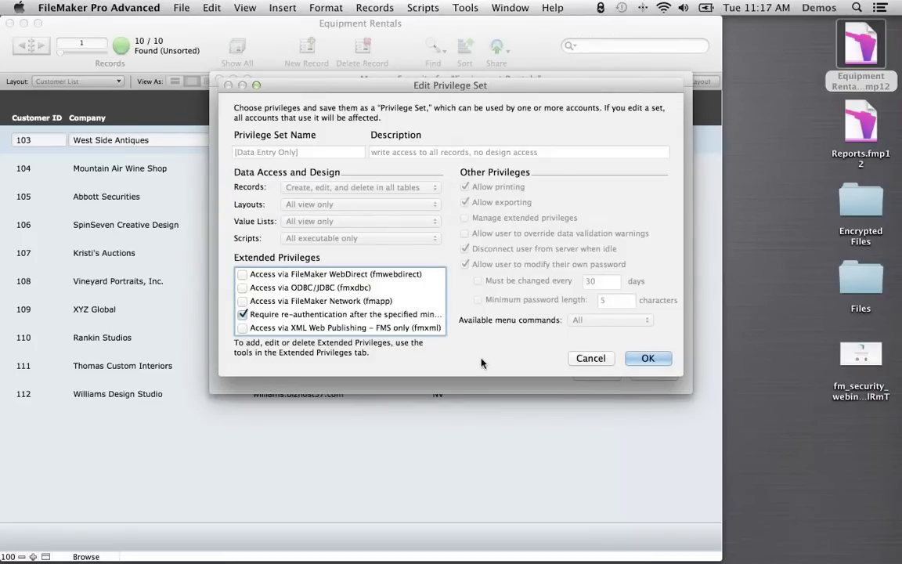
click(591, 359)
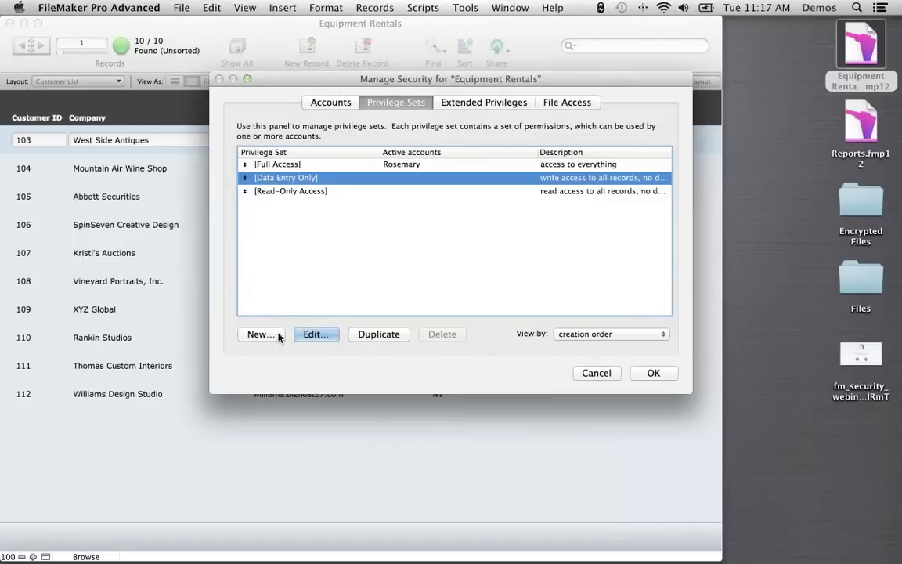
click(247, 334)
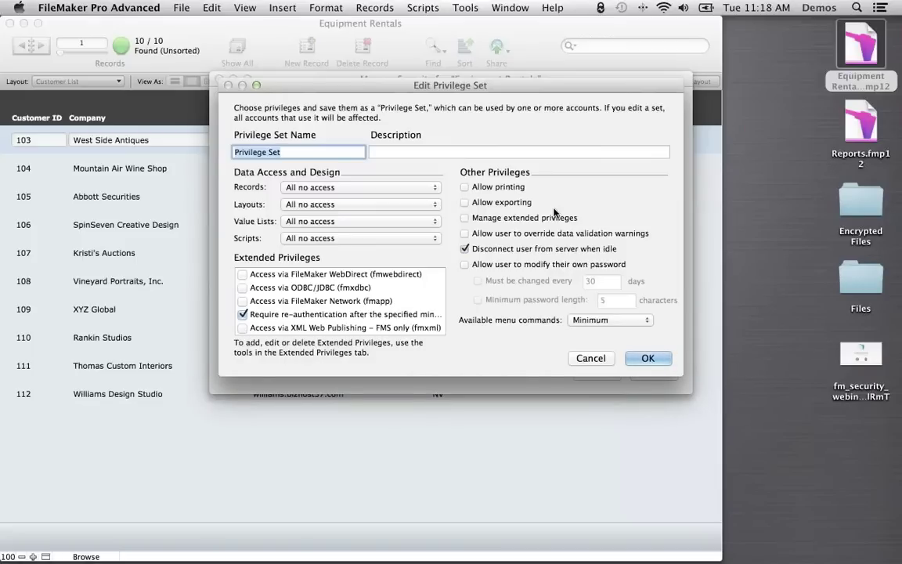
Step: Name the new privilege set Technicians and switch its record access to custom privileges
text(Technicians)
click(374, 188)
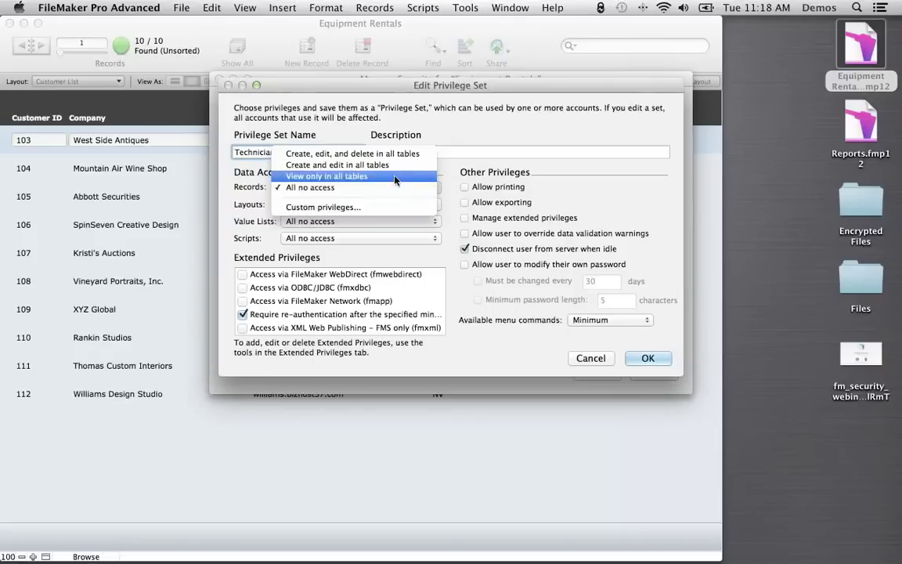
click(394, 210)
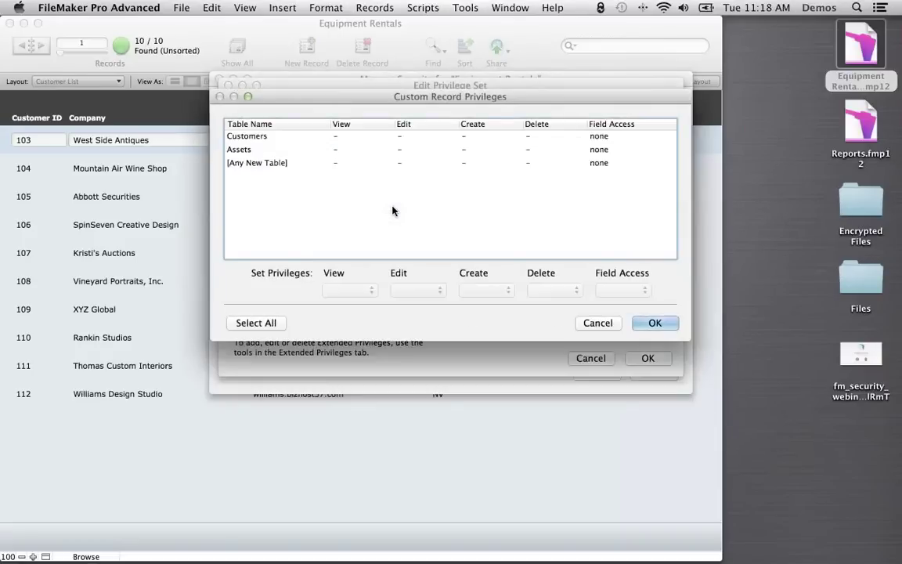
Step: Give the Customers table view-only record access with all fields
click(241, 136)
click(331, 288)
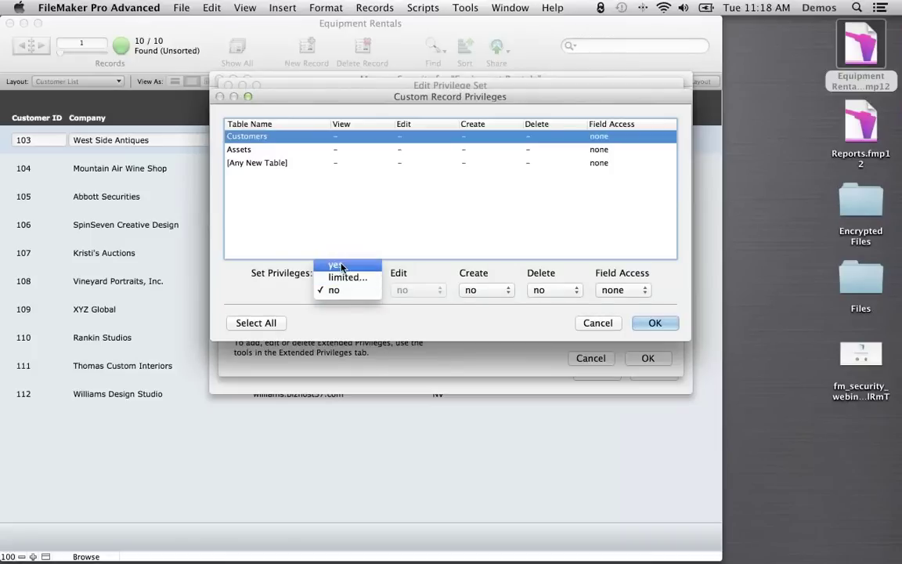
click(341, 264)
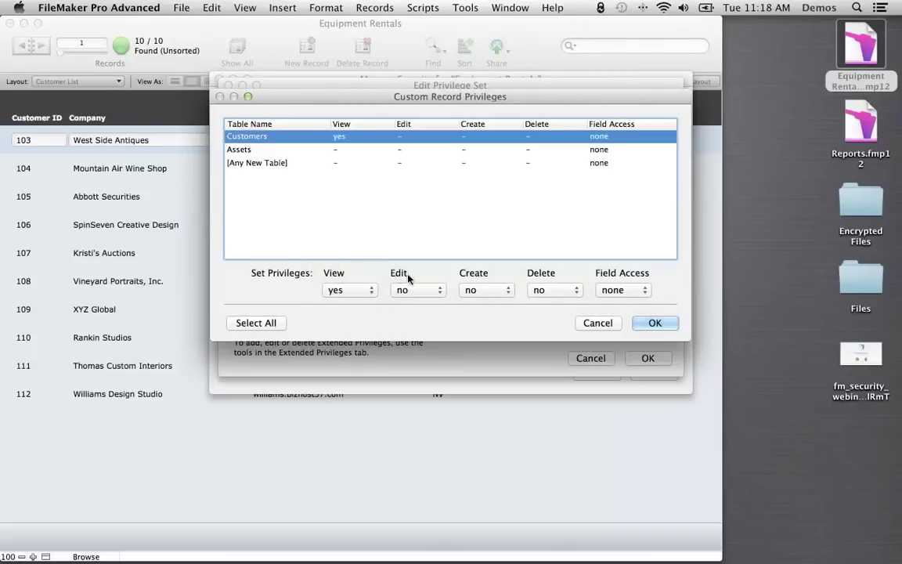
click(613, 290)
click(613, 268)
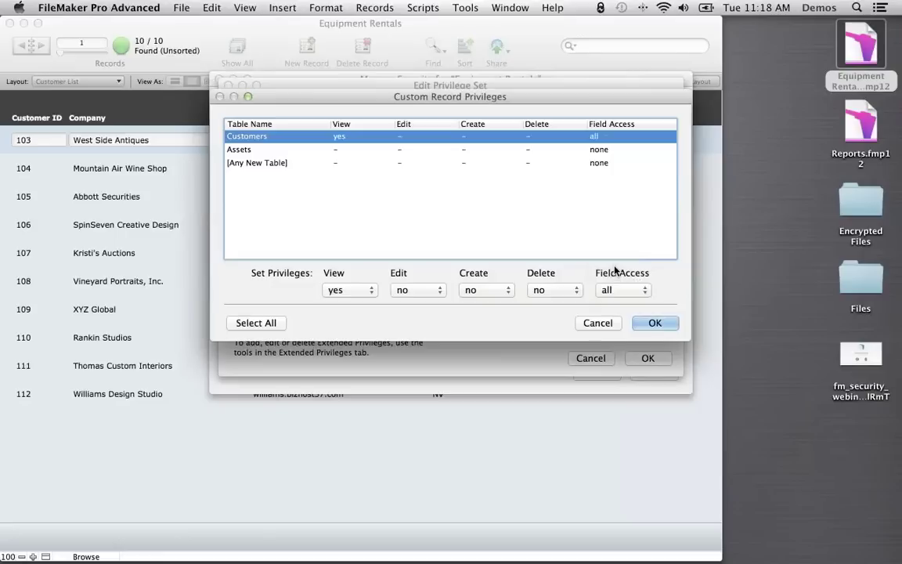
Step: Give the Assets table view and edit record access with all fields
click(240, 149)
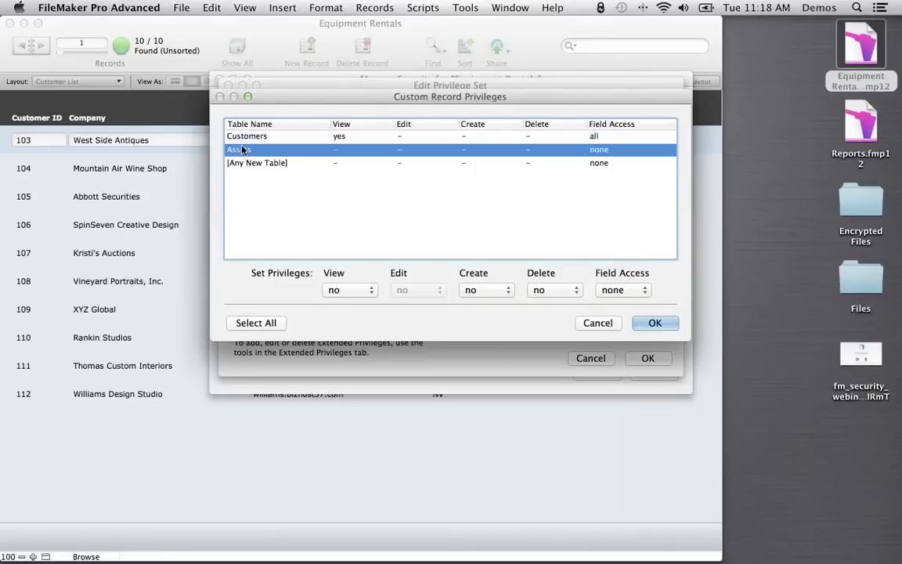
click(340, 289)
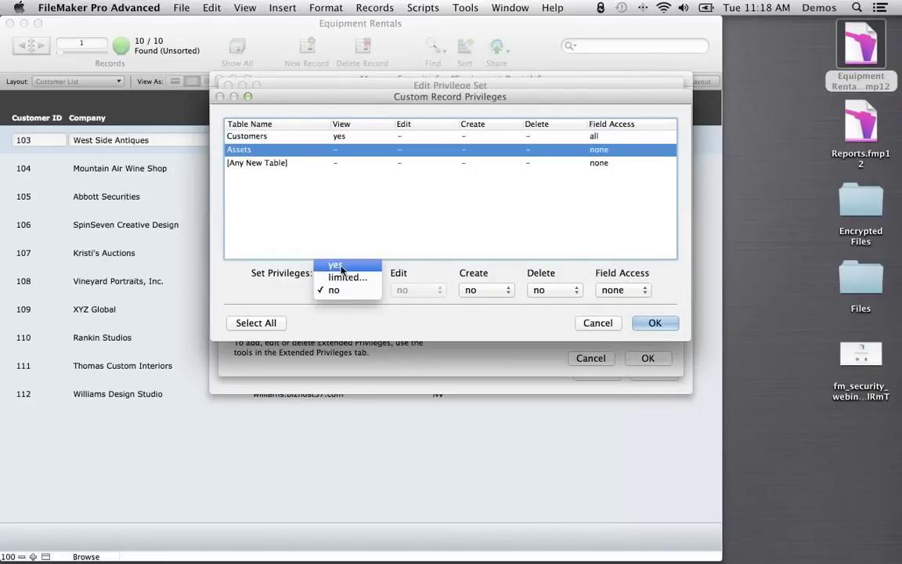
click(338, 264)
click(399, 289)
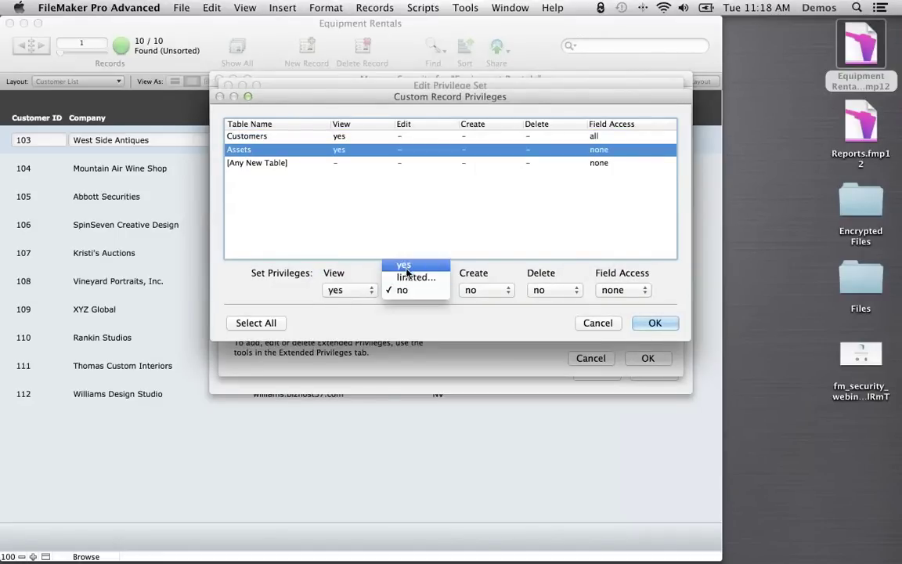
click(408, 268)
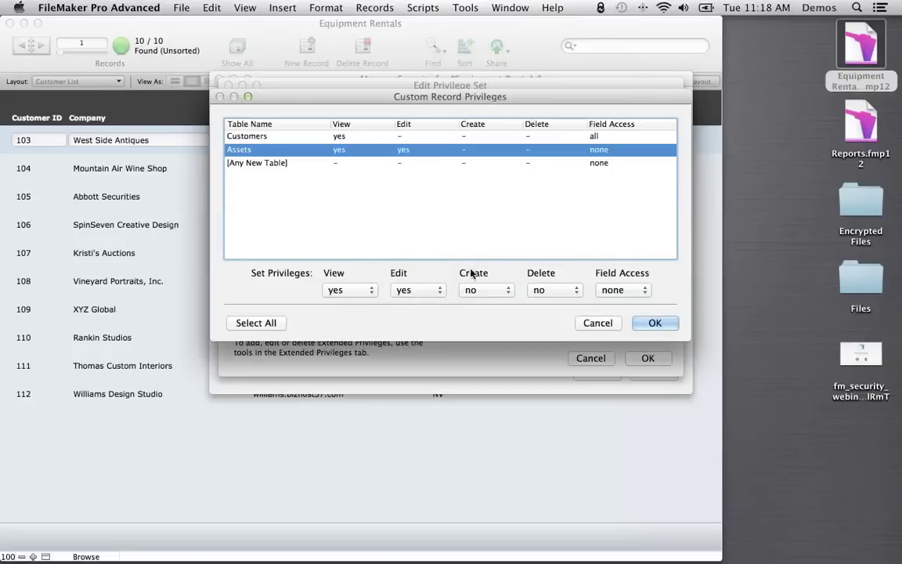
click(615, 290)
click(612, 267)
Step: Review the new-table and Assets view settings, keeping yes, and accept the custom record privileges
click(371, 162)
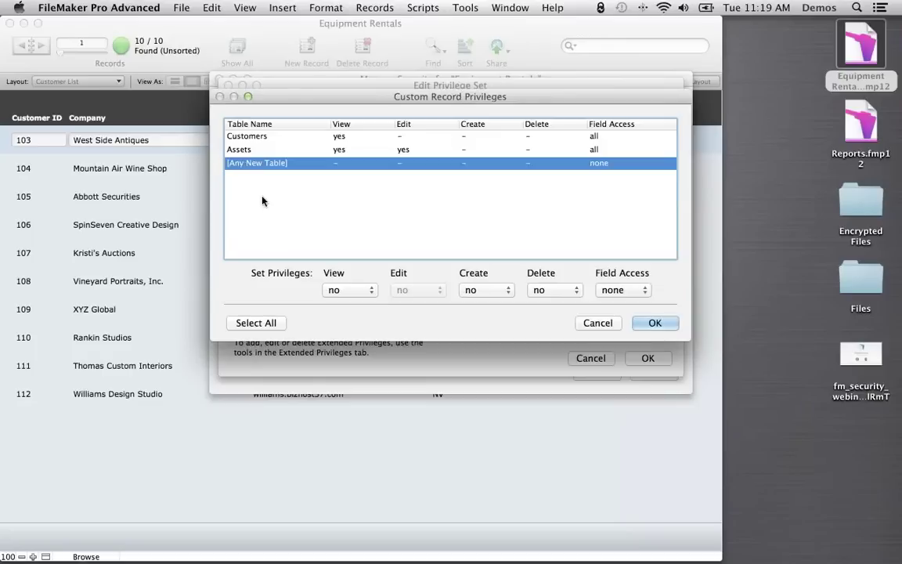
click(296, 149)
click(346, 291)
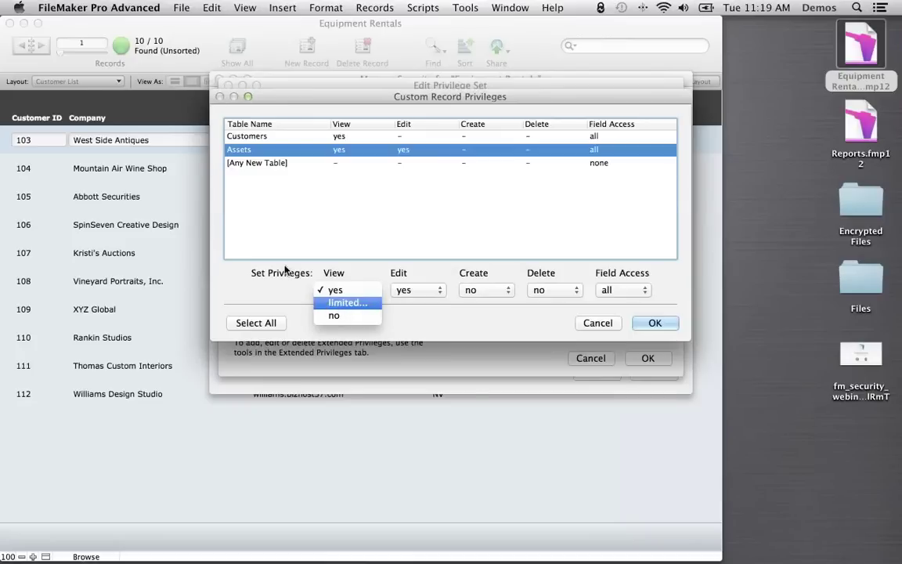
click(423, 272)
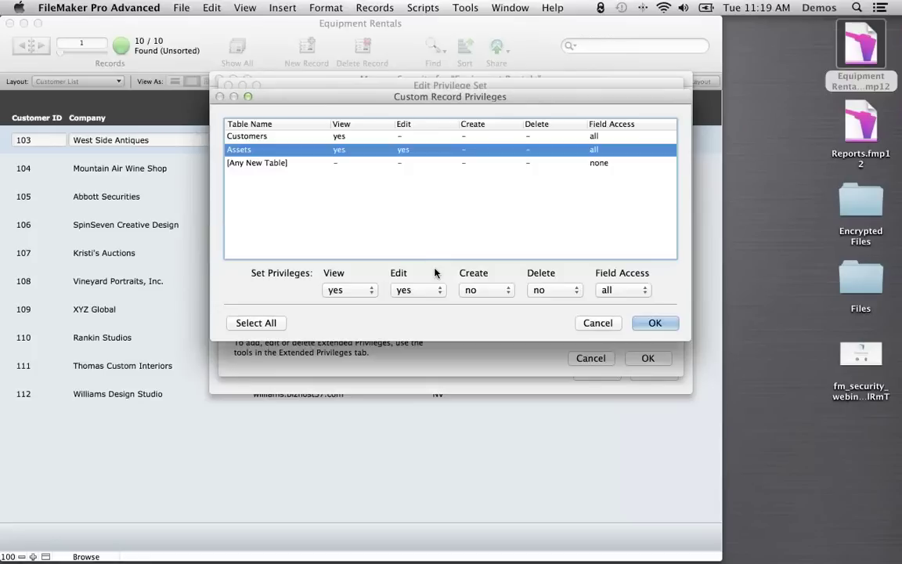
click(650, 324)
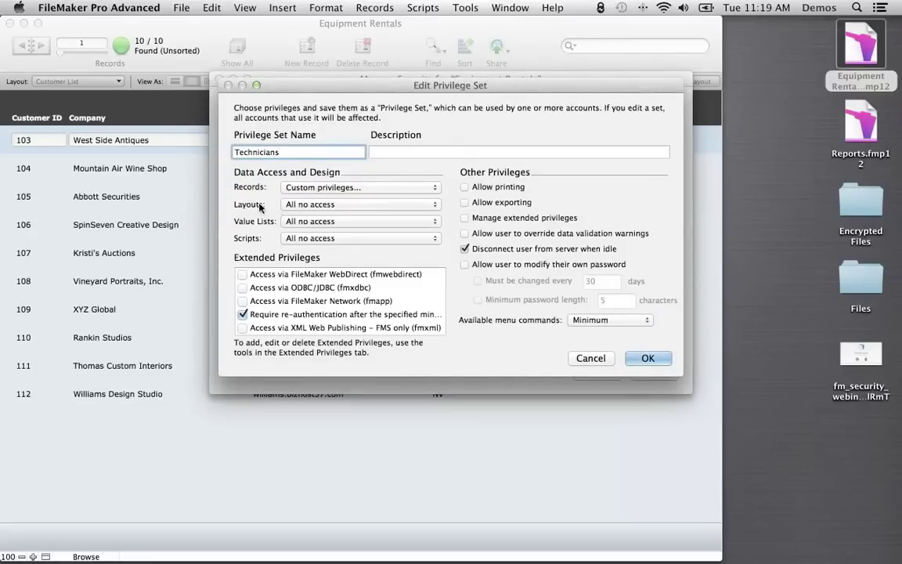
Step: Make layouts and value lists view-only, scripts executable only, and allow printing and exporting
click(286, 204)
click(304, 195)
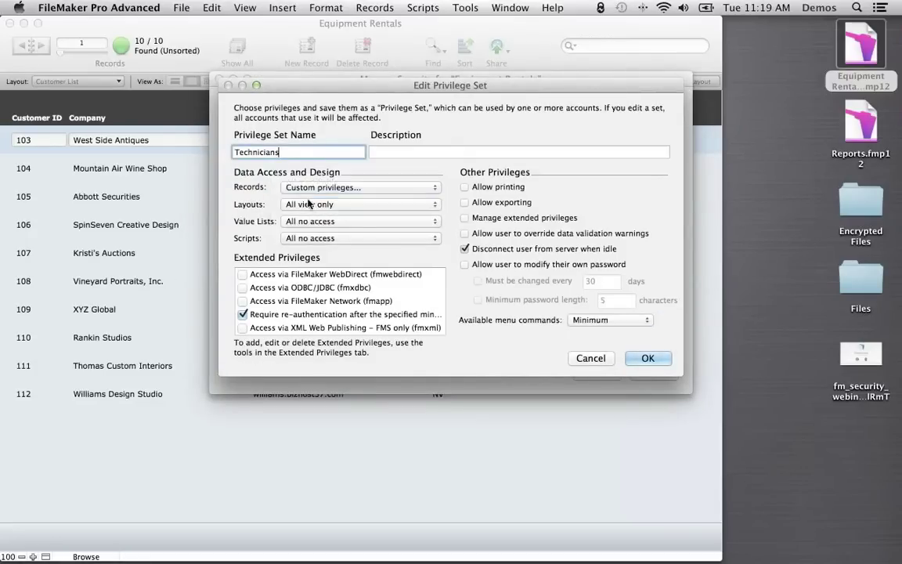
click(318, 222)
click(318, 211)
click(319, 238)
click(320, 226)
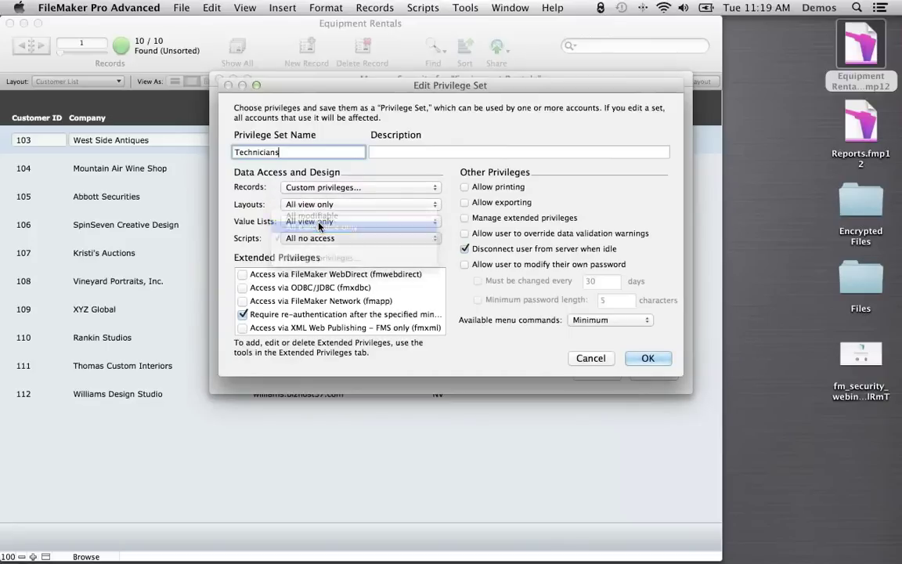
click(464, 186)
click(465, 202)
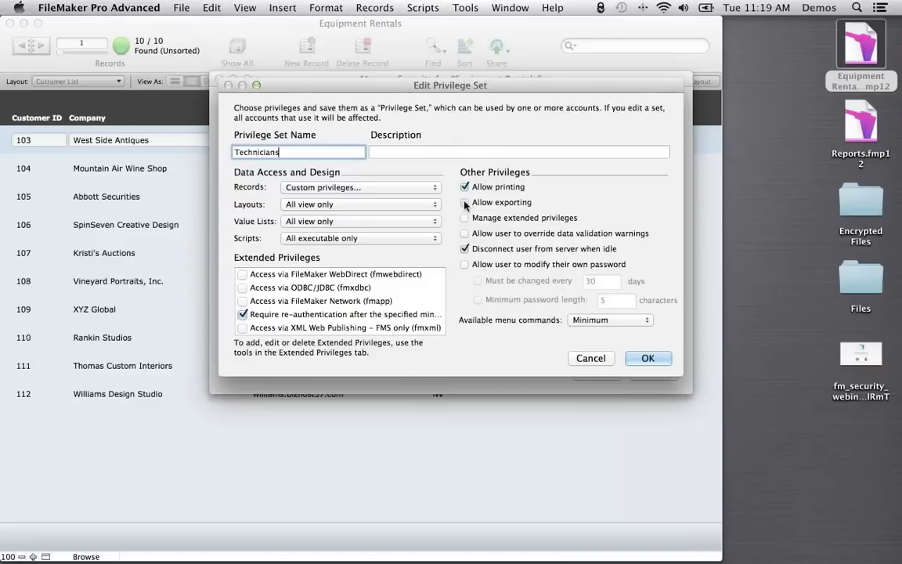
Step: Require password changes every 90 days with 8-character minimum, All menu commands, plus Network and WebDirect access
click(489, 266)
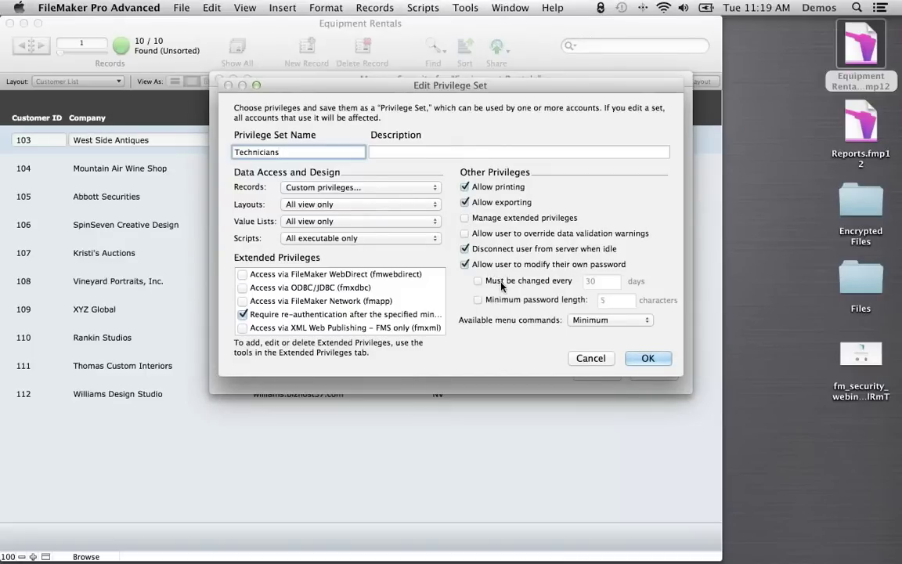
click(511, 281)
text(90)
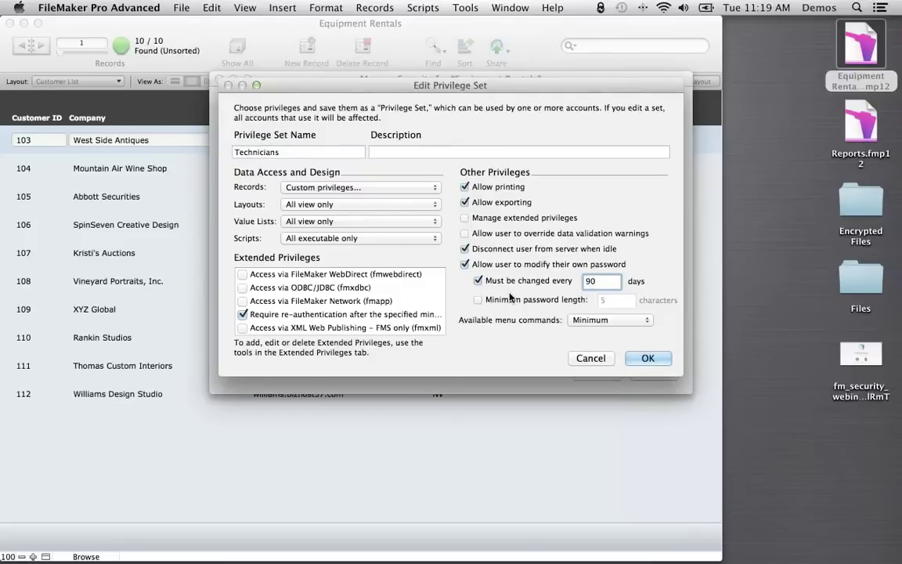
click(479, 300)
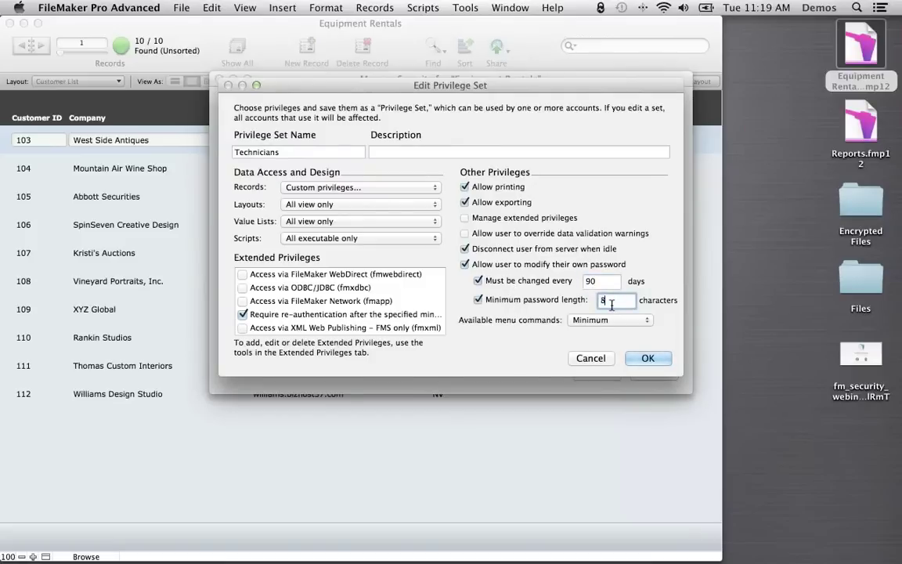
click(601, 319)
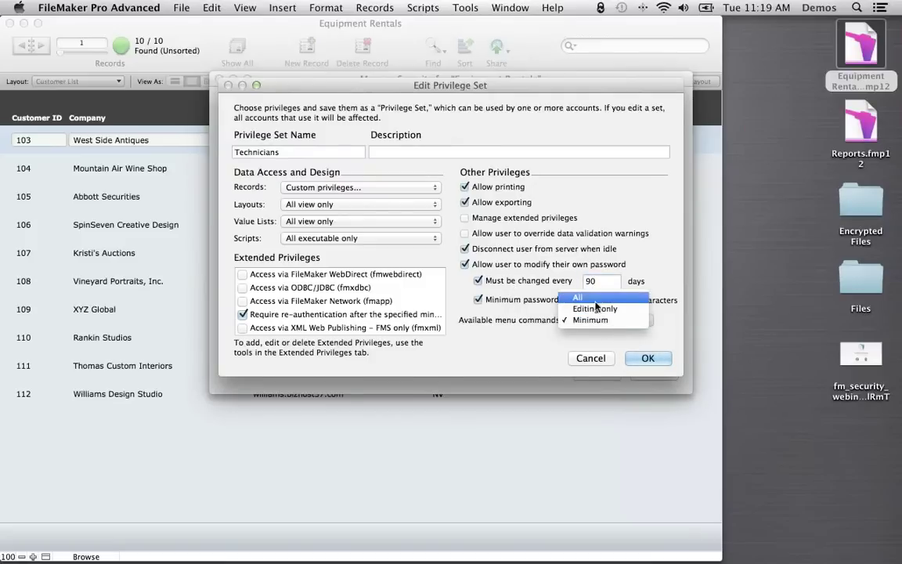
click(581, 296)
text(8)
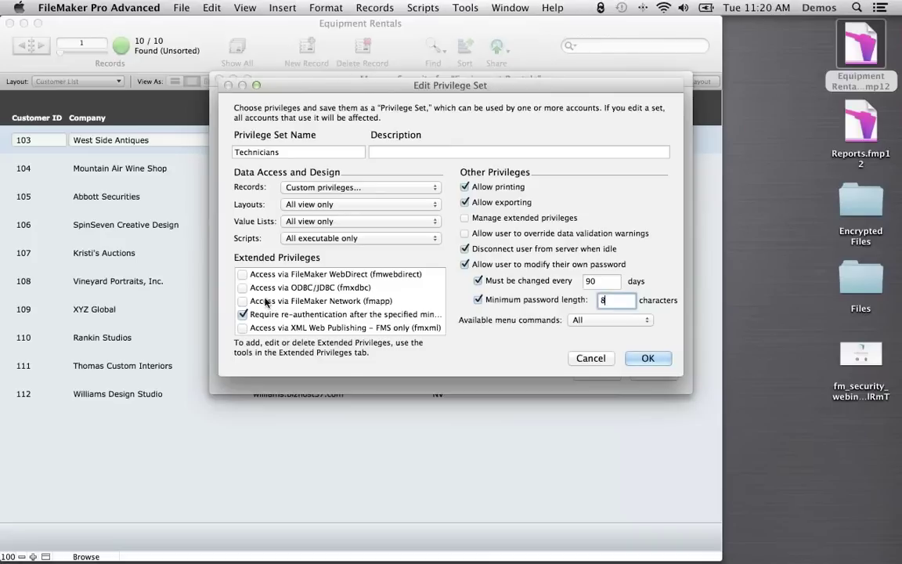
click(242, 302)
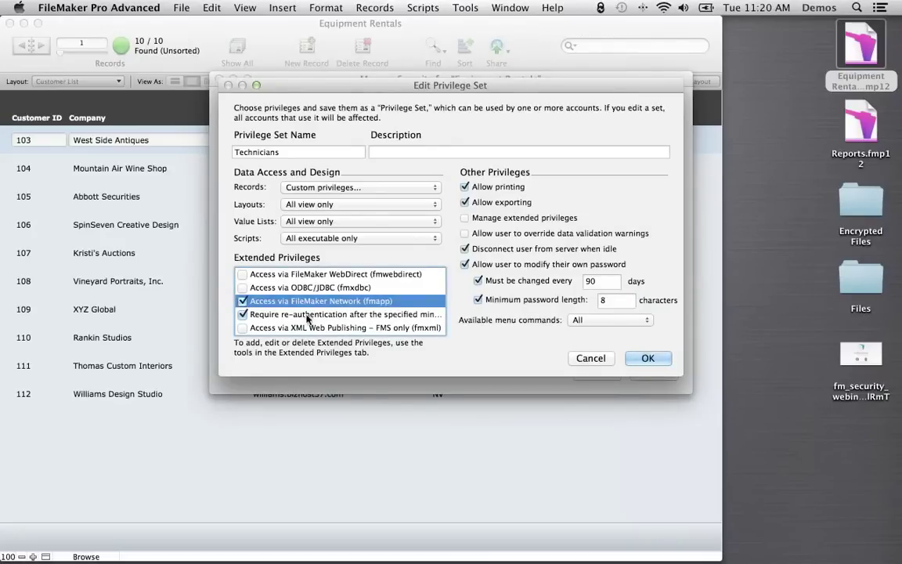
click(242, 274)
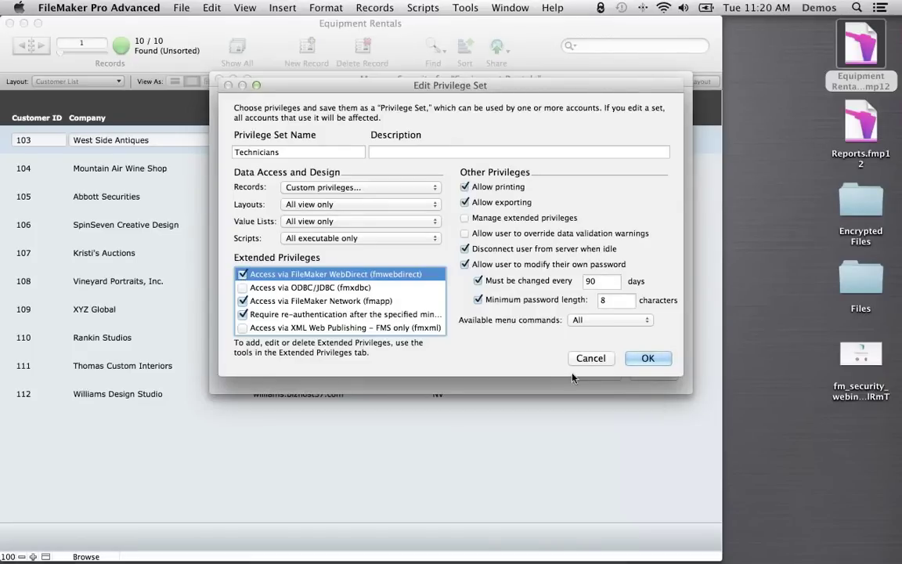
Step: Save the Technicians set and create a new Technicians account with a password that must change at next login
click(648, 357)
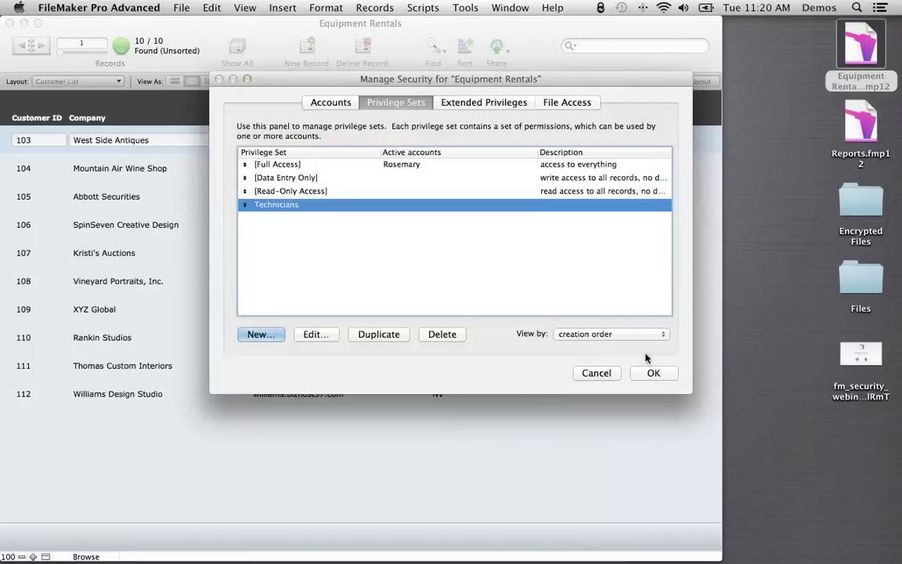
click(322, 105)
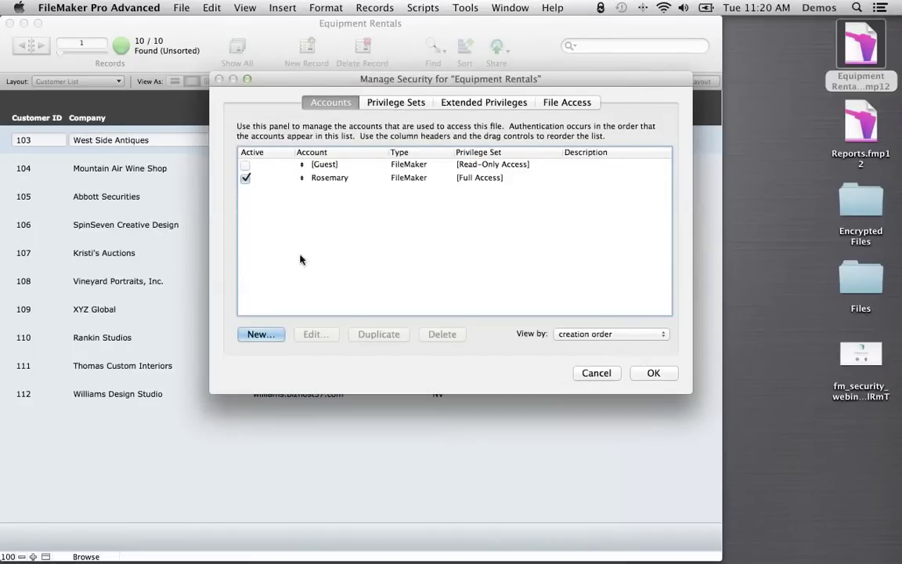
click(261, 335)
text(Ryan)
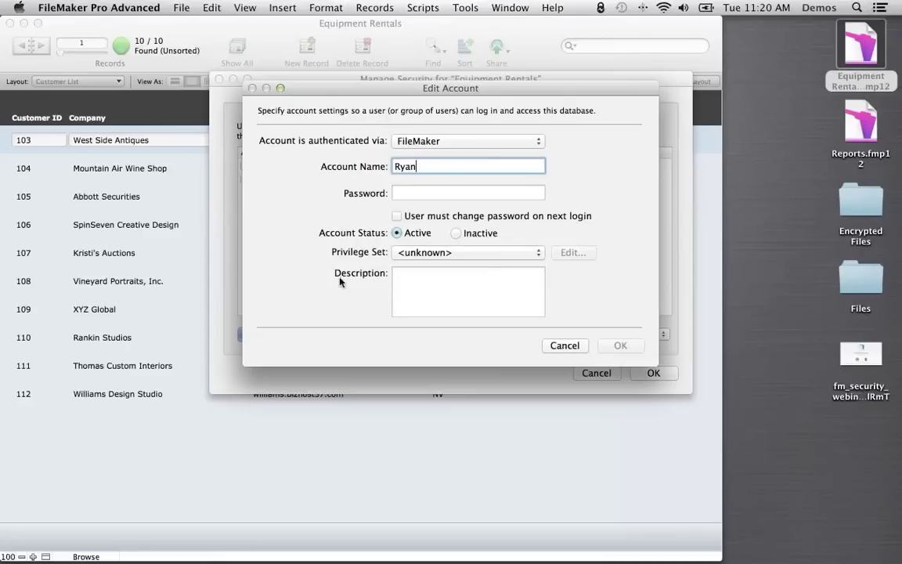
click(409, 193)
text(••••••)
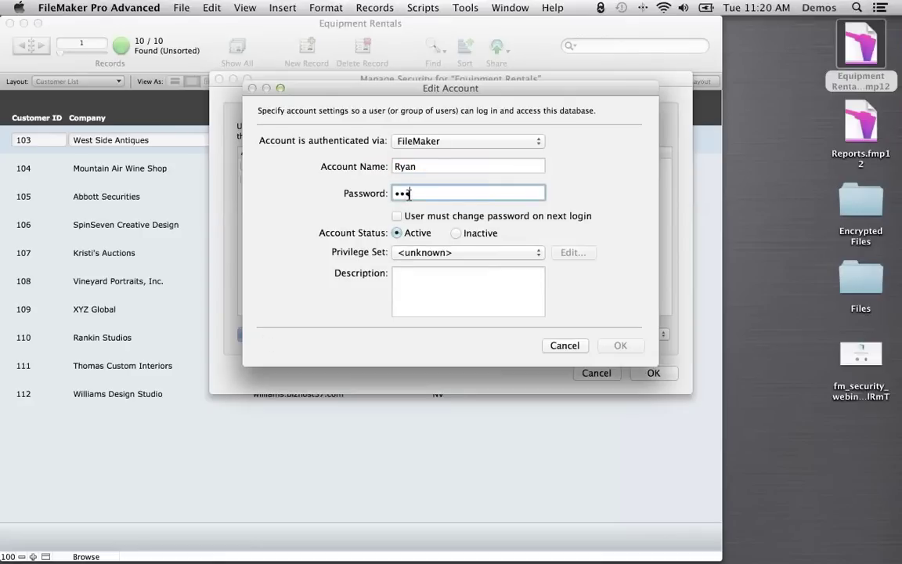
text(••)
click(397, 216)
click(427, 255)
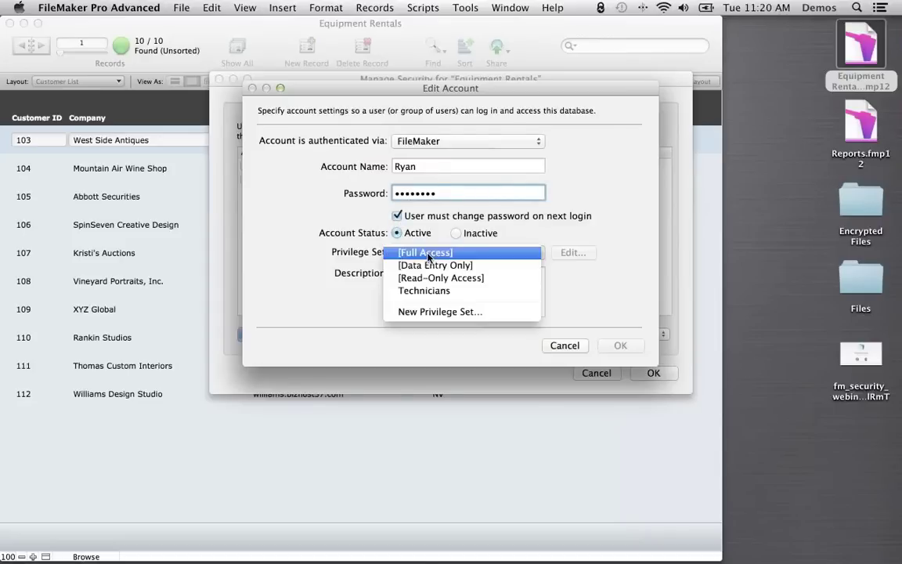
click(432, 291)
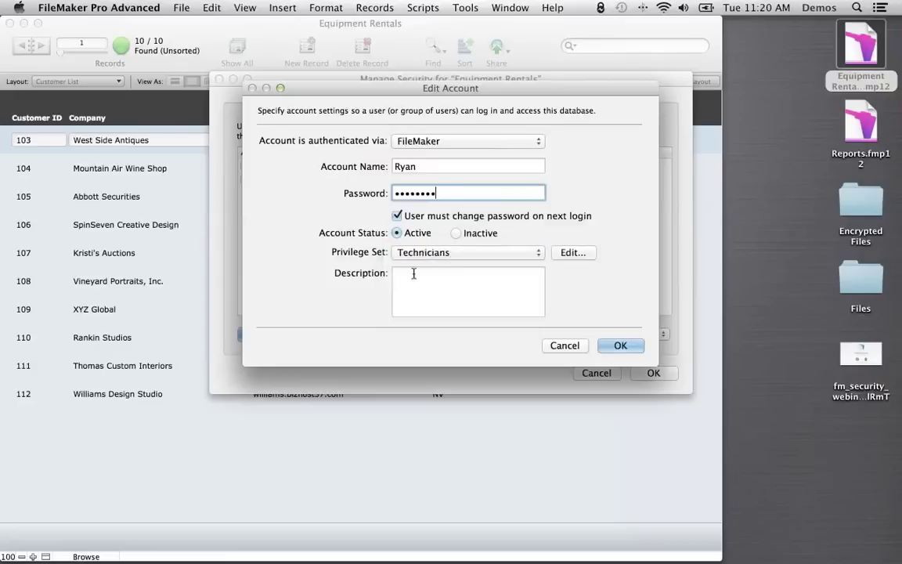
click(623, 346)
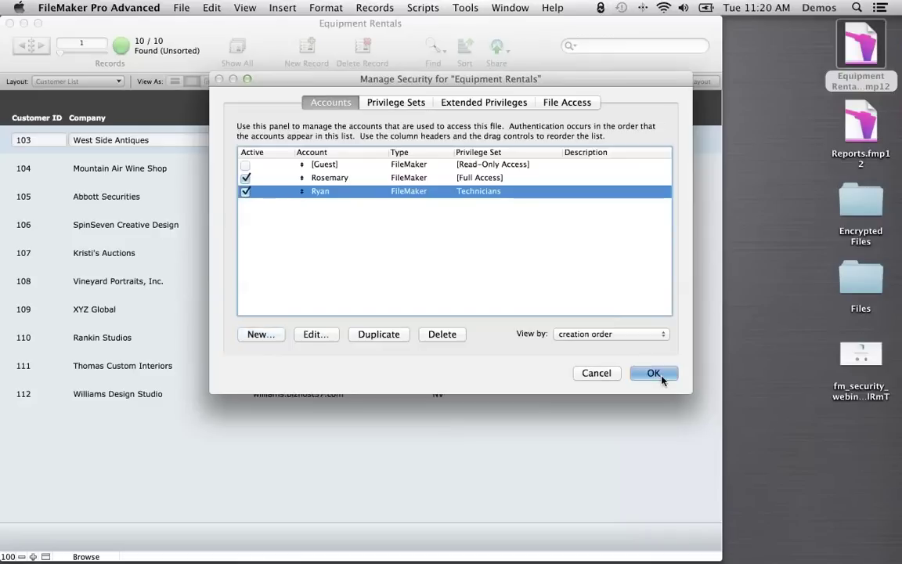
Step: Apply the security changes by confirming with the full-access account name and password
click(661, 379)
text(ro)
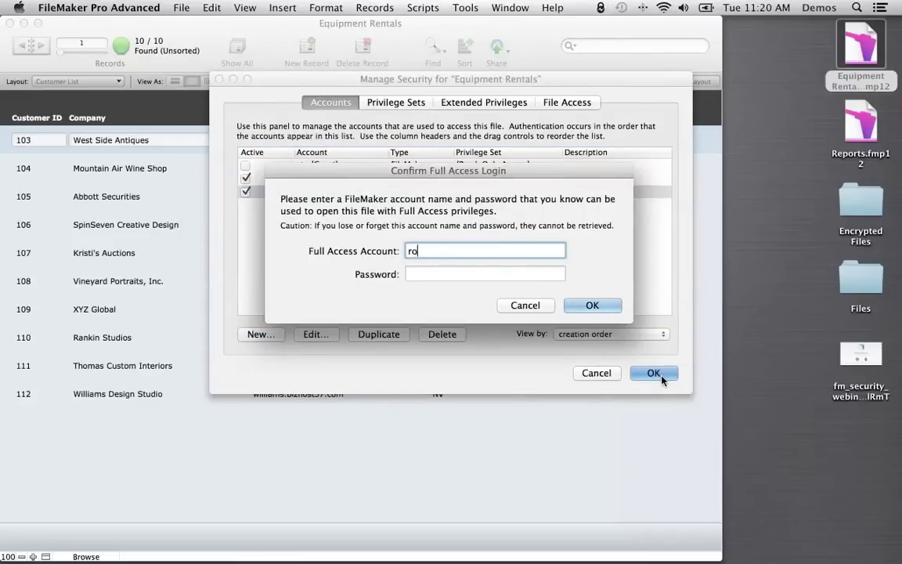
text(semary)
key(Tab)
text(•••••••••••)
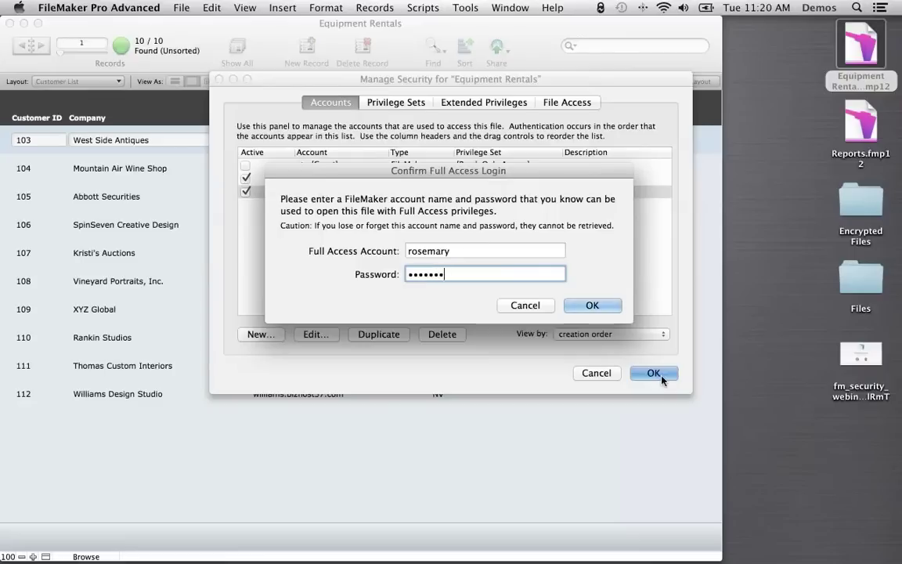
key(Return)
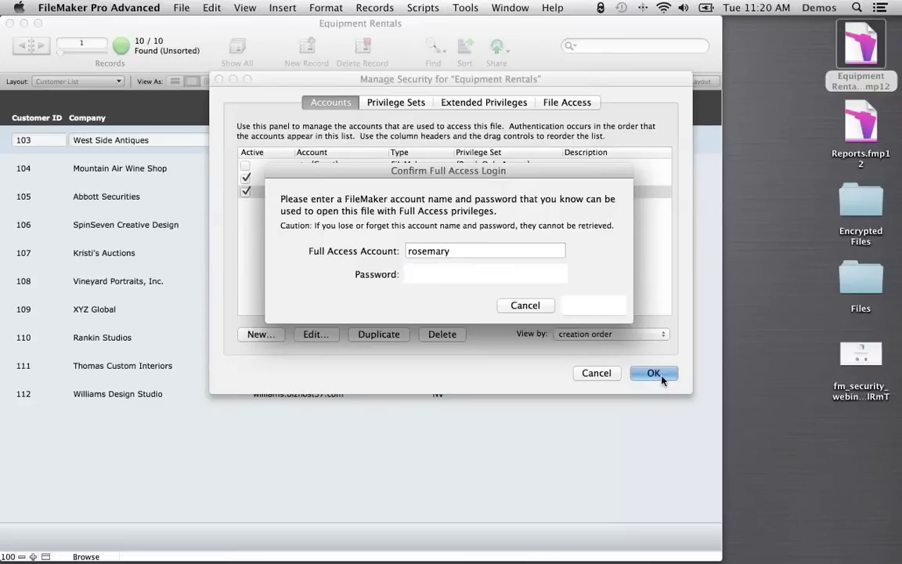
Step: Close and reopen Equipment Rentals, logging in with the new technician account and its password
click(9, 23)
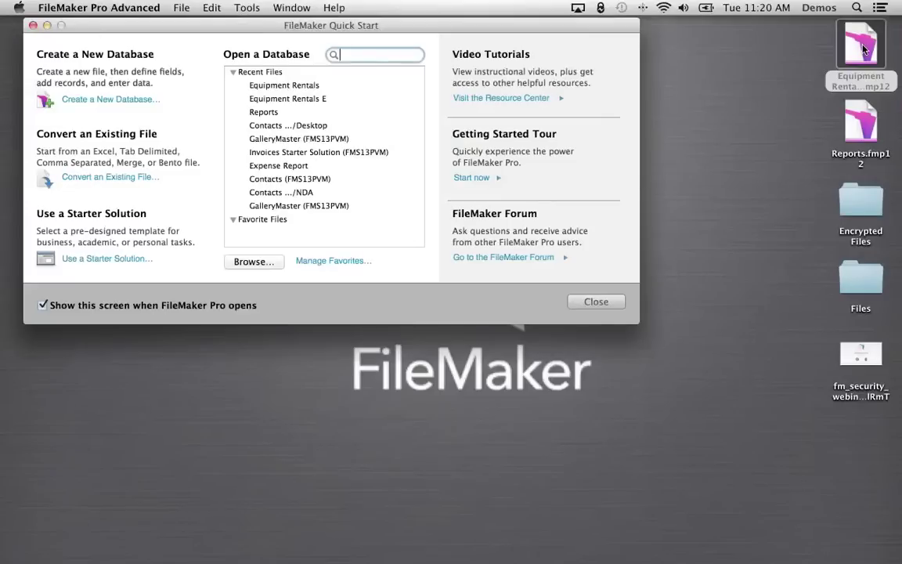
double_click(860, 49)
double_click(451, 200)
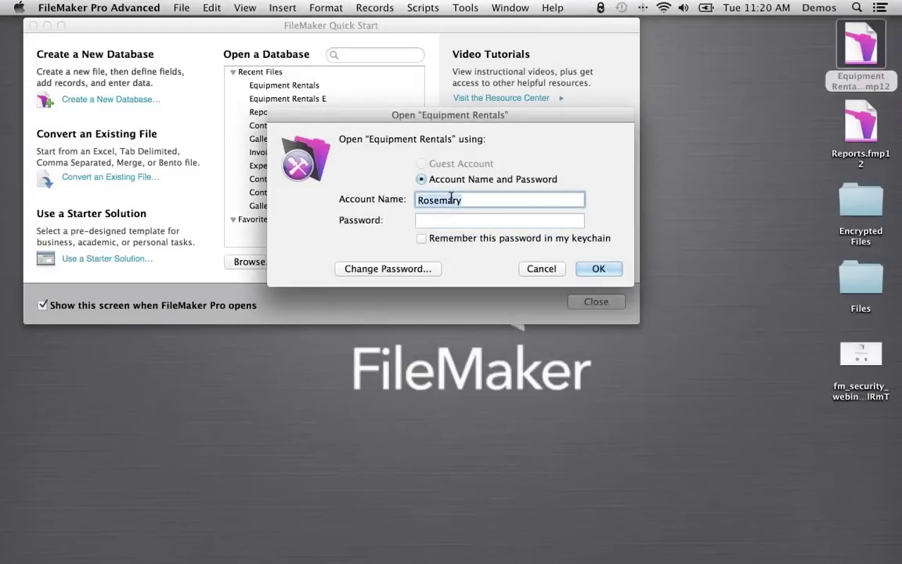
key(BackSpace)
text(Ryan)
key(Tab)
text(password)
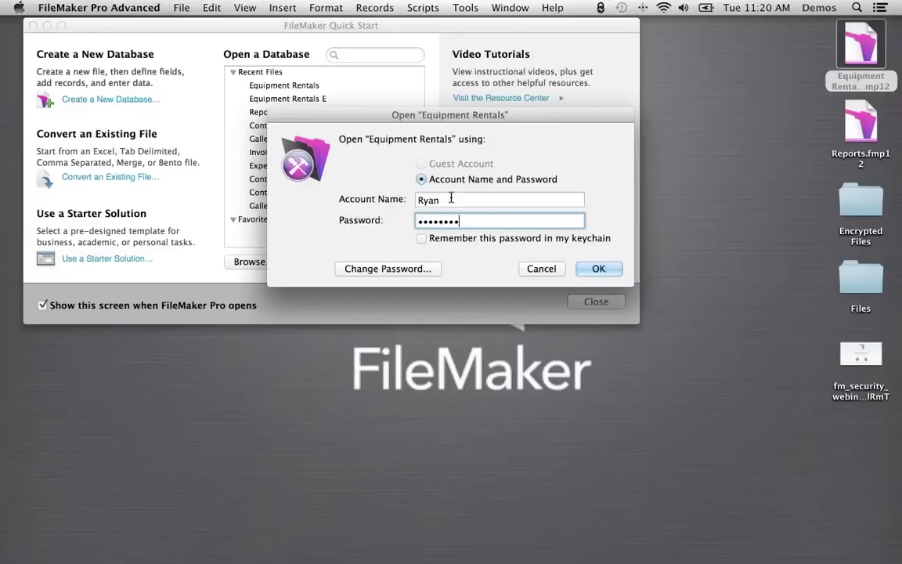
key(Return)
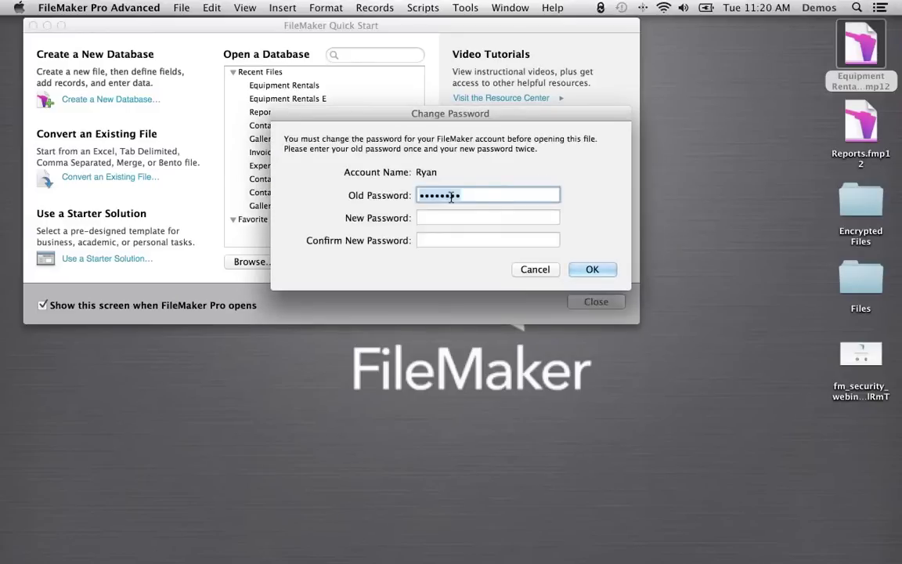
Step: Enter and confirm a new password in the required Change Password prompt
key(Tab)
text(password)
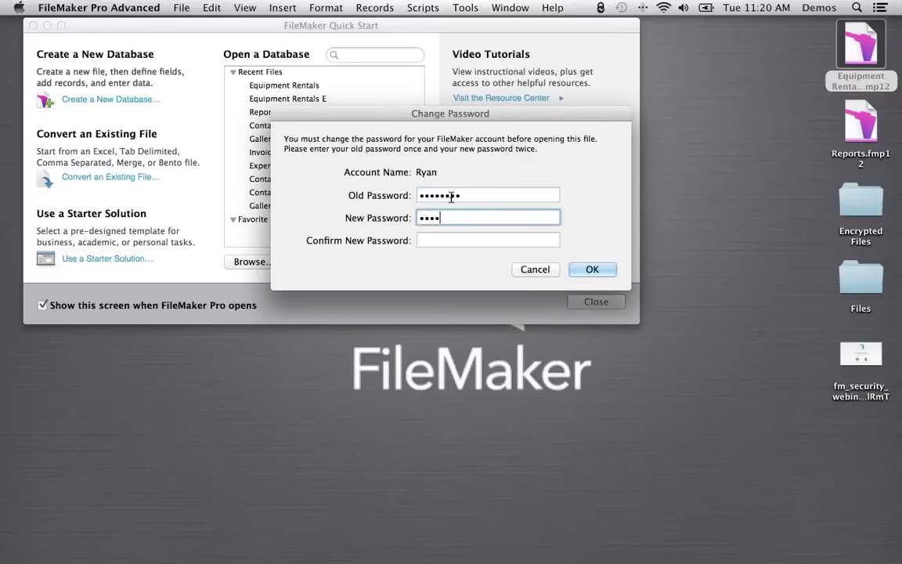
key(Tab)
text(passwo)
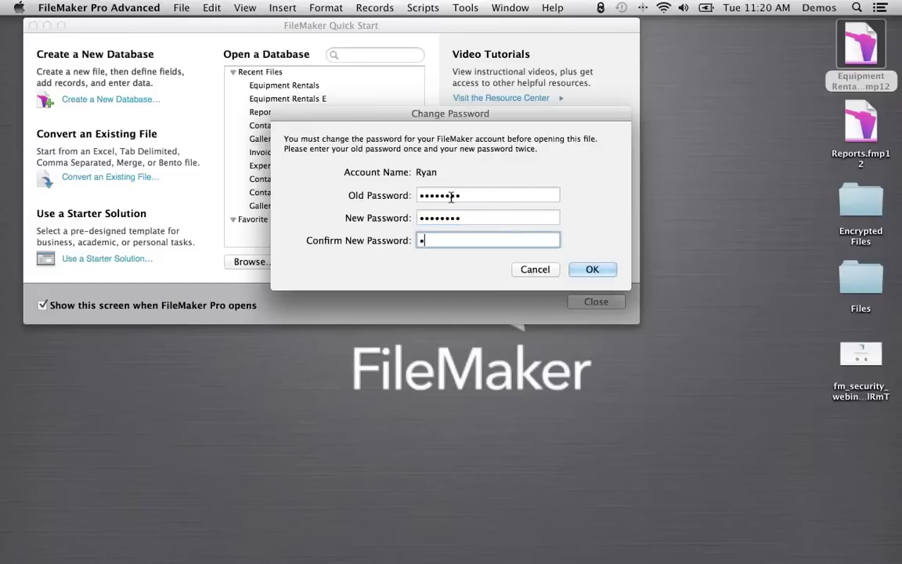
text(rd)
key(Return)
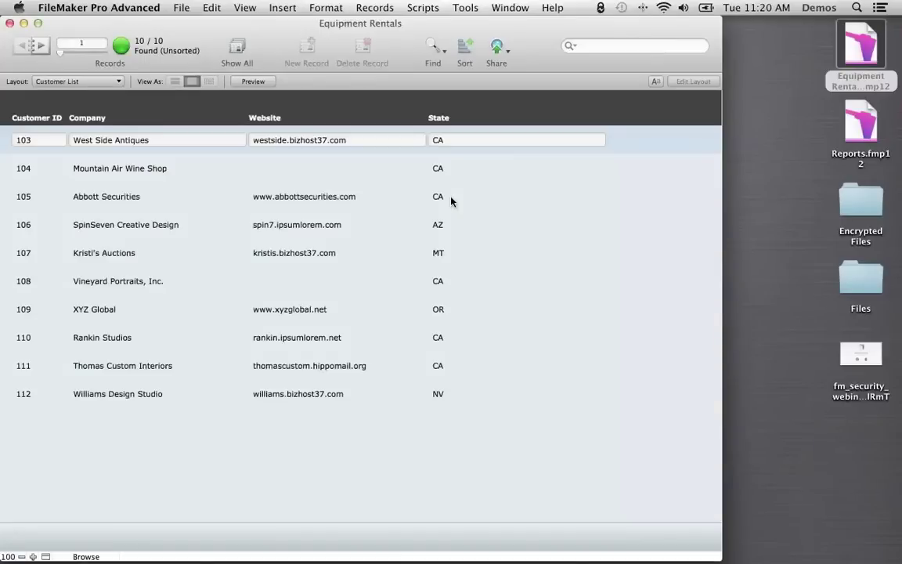
Step: Try editing customer 104's Website and dismiss the access privileges warning
click(288, 175)
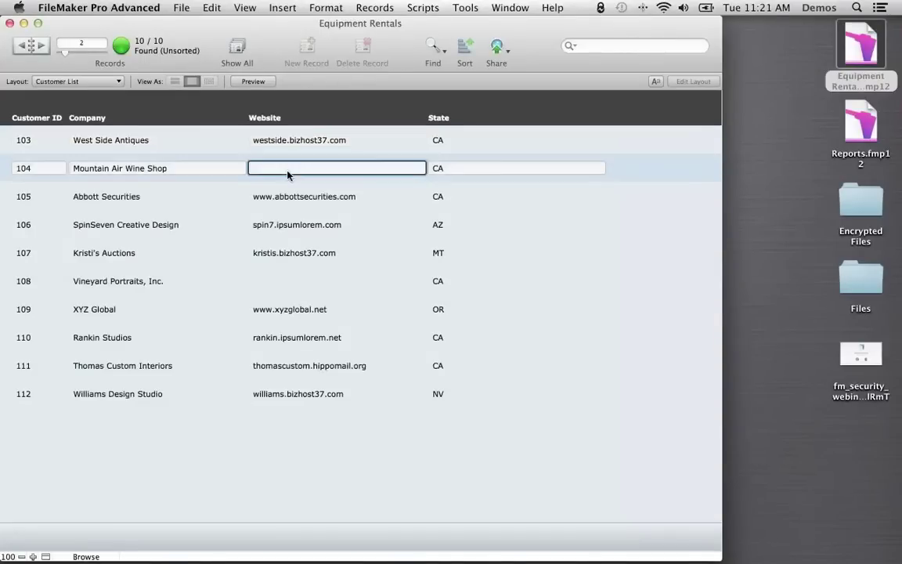
key(w)
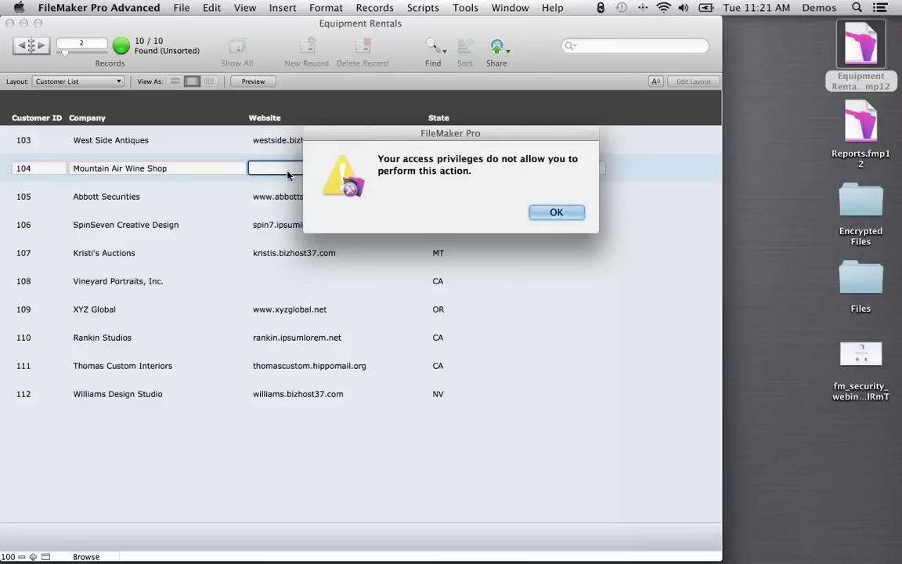
key(Return)
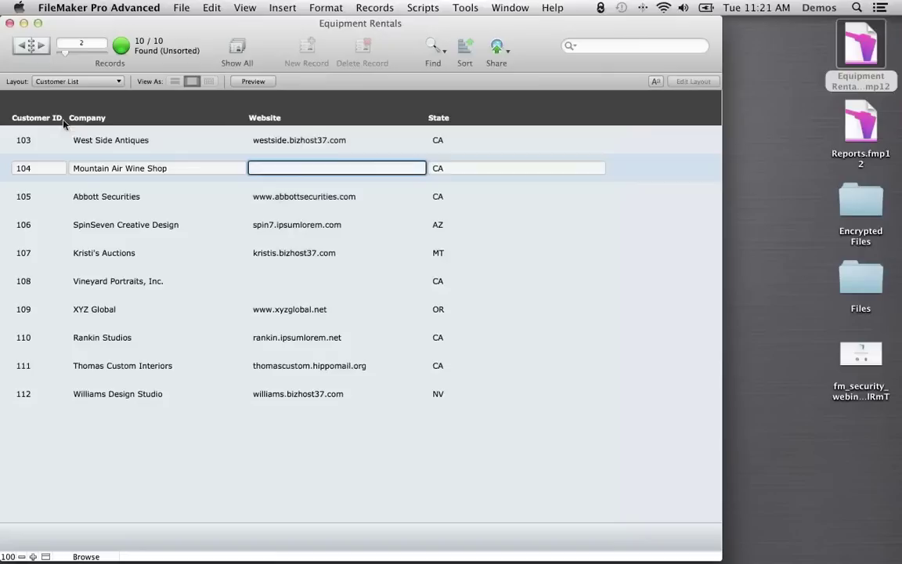
Step: On Asset Details – iPad, note 'This is brokent and needs to be replaced.', then return to Customer List
click(52, 81)
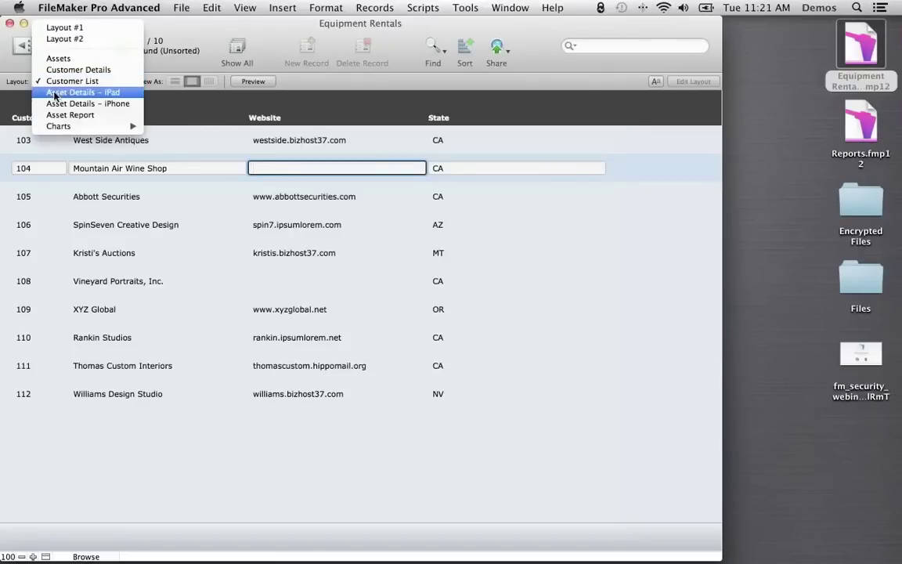
click(54, 95)
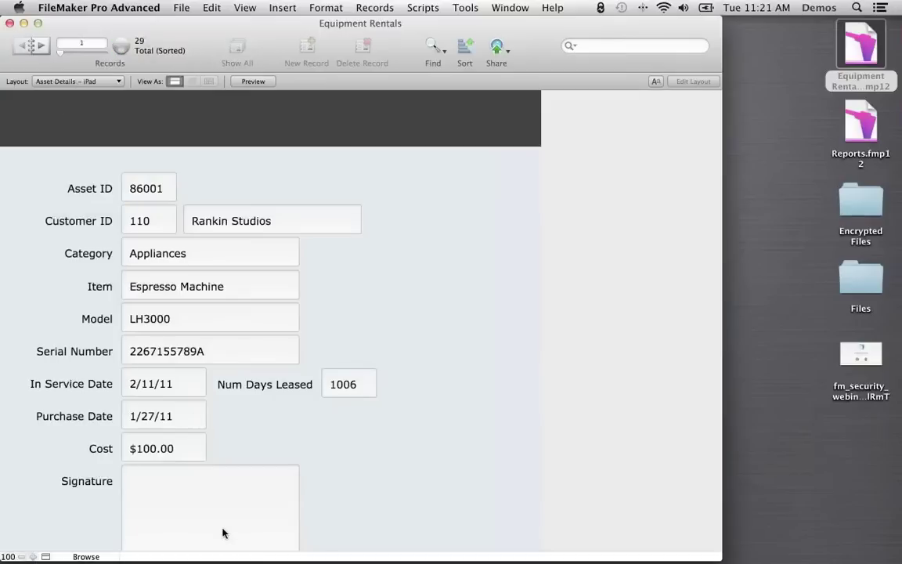
scroll(221, 533, down, 5)
click(173, 373)
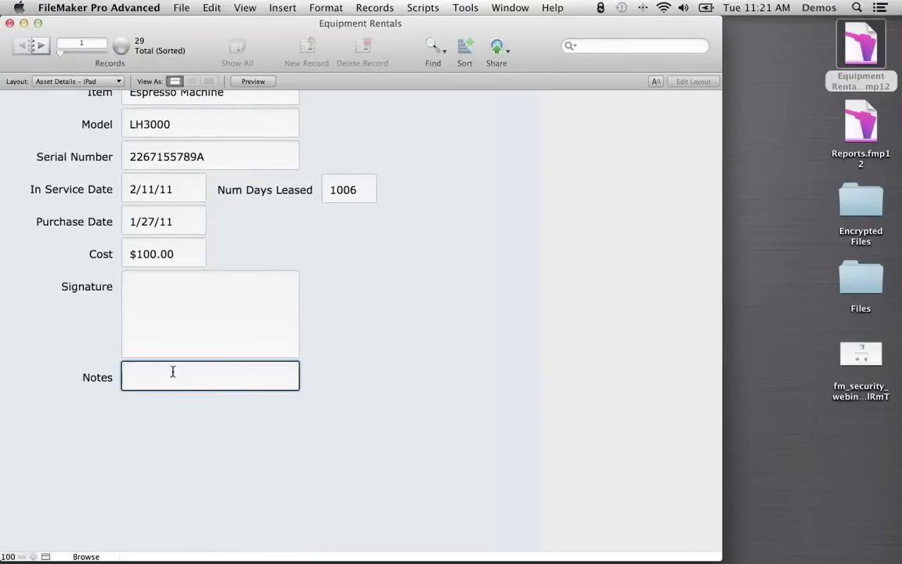
text(This is brokent and )
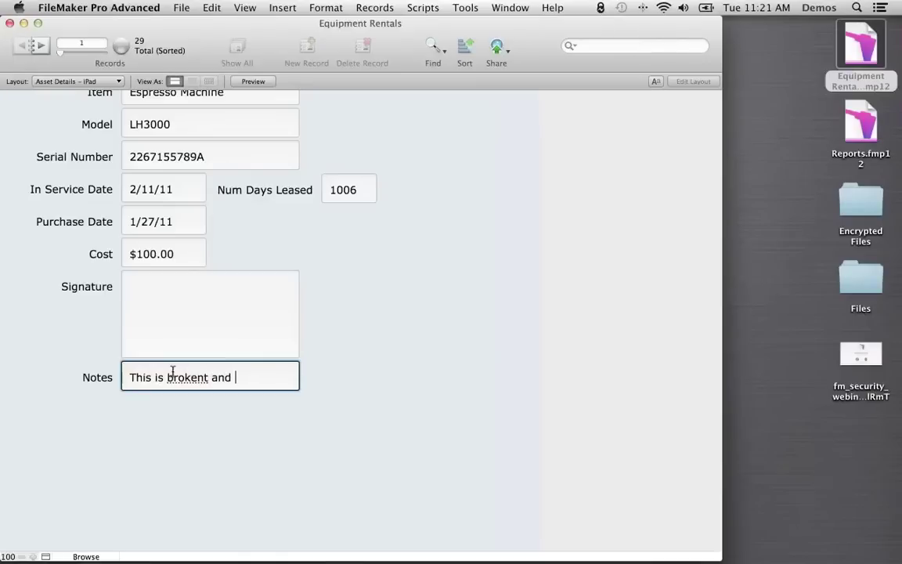
text(needs to be replaced.)
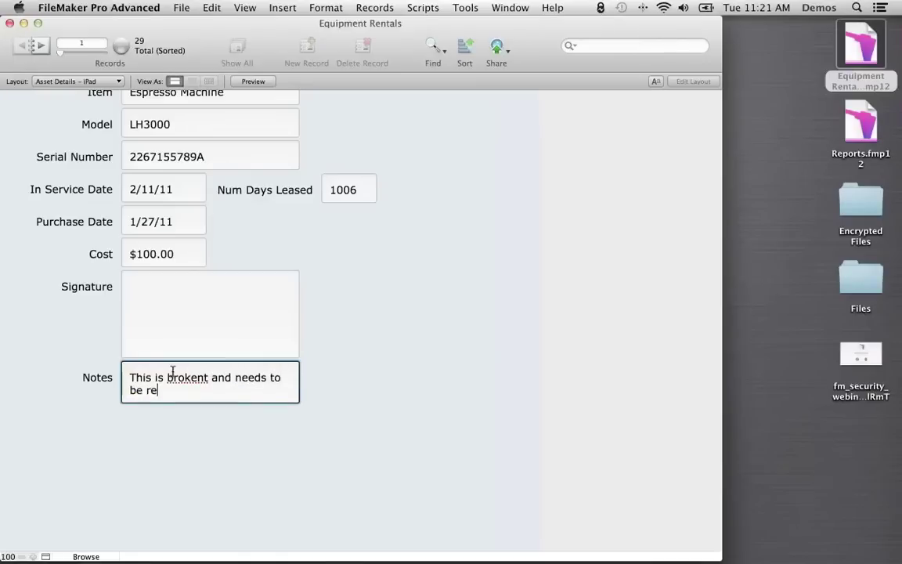
click(328, 377)
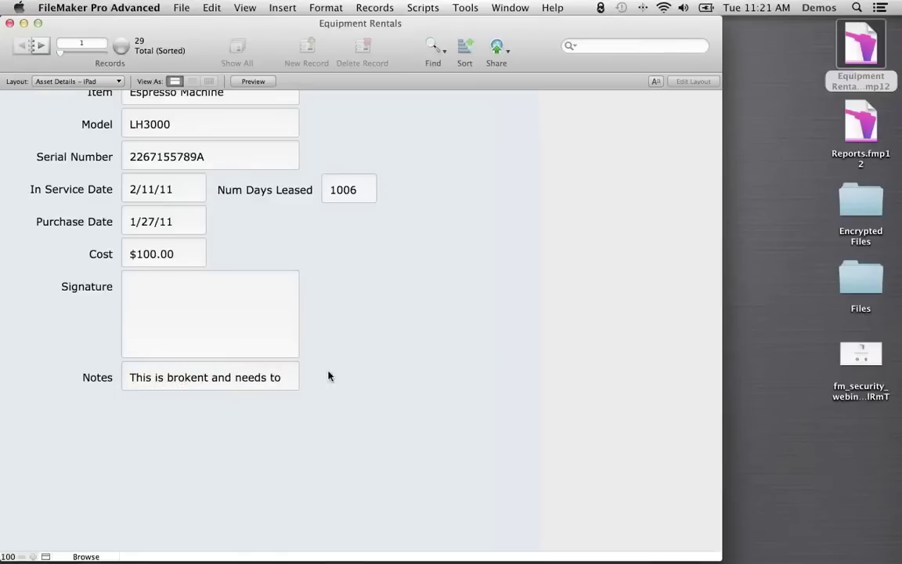
scroll(328, 376, up, 5)
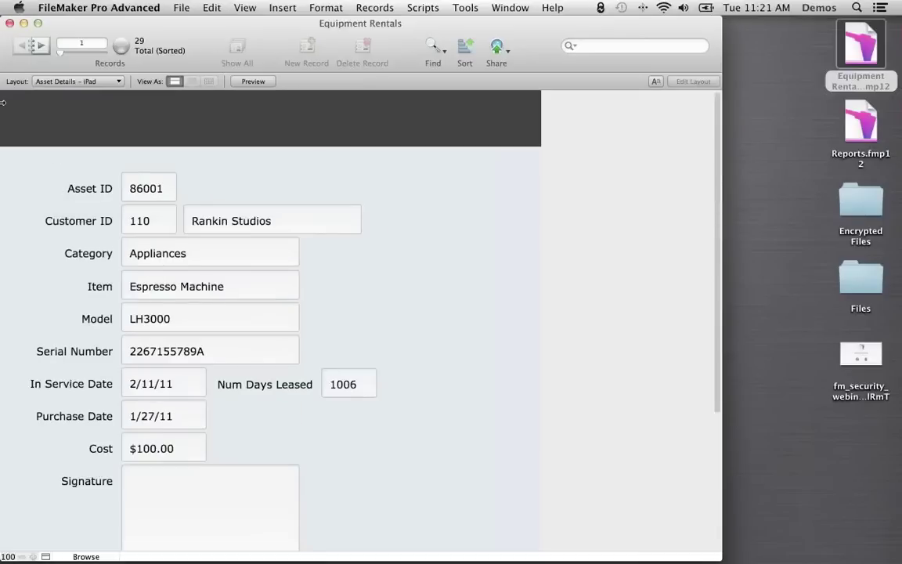
click(51, 82)
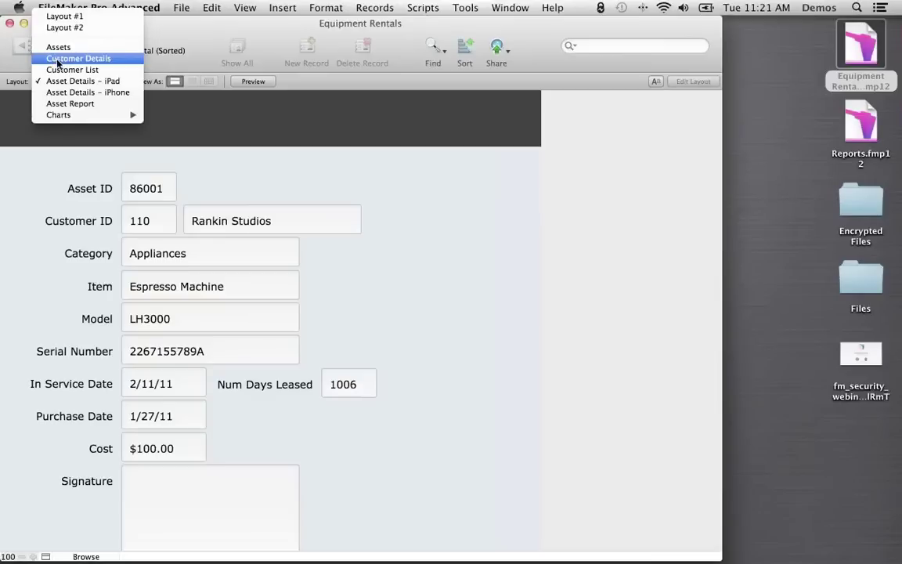
click(61, 69)
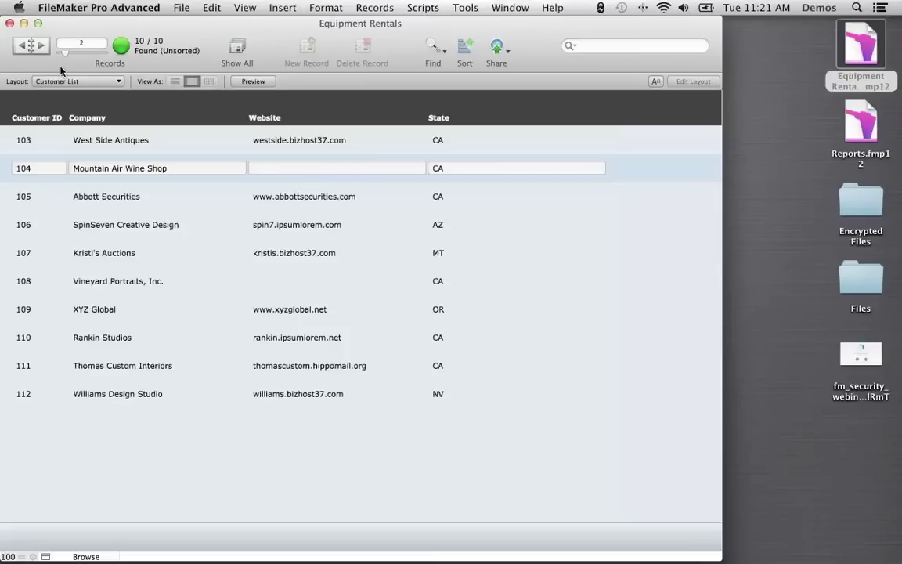
Step: Resume the Keynote slideshow and advance to slide 21, External Authentication
key(super+Tab)
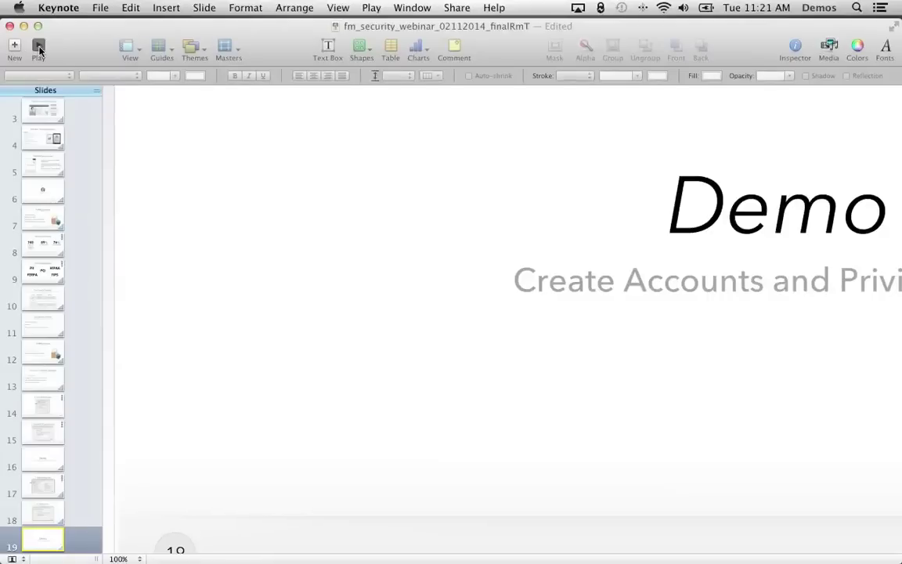
click(36, 44)
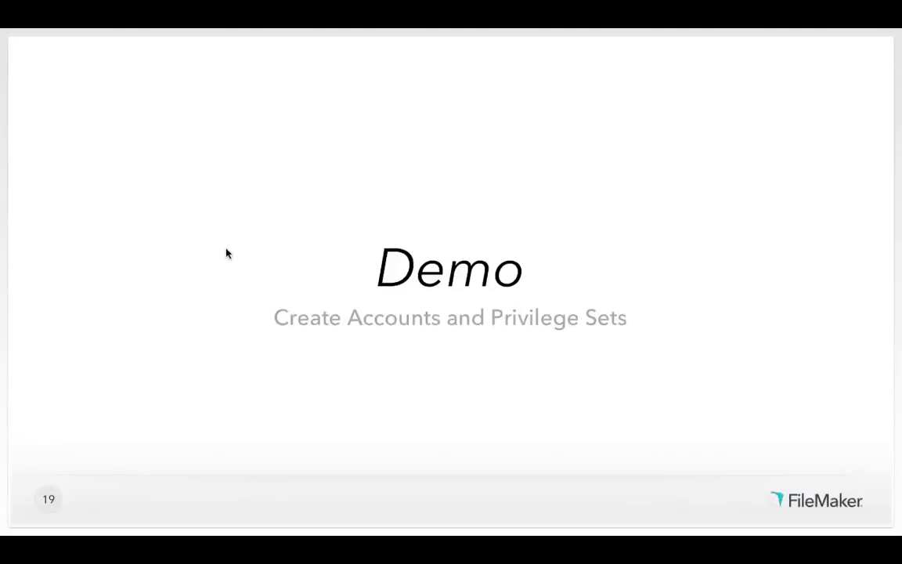
key(Right)
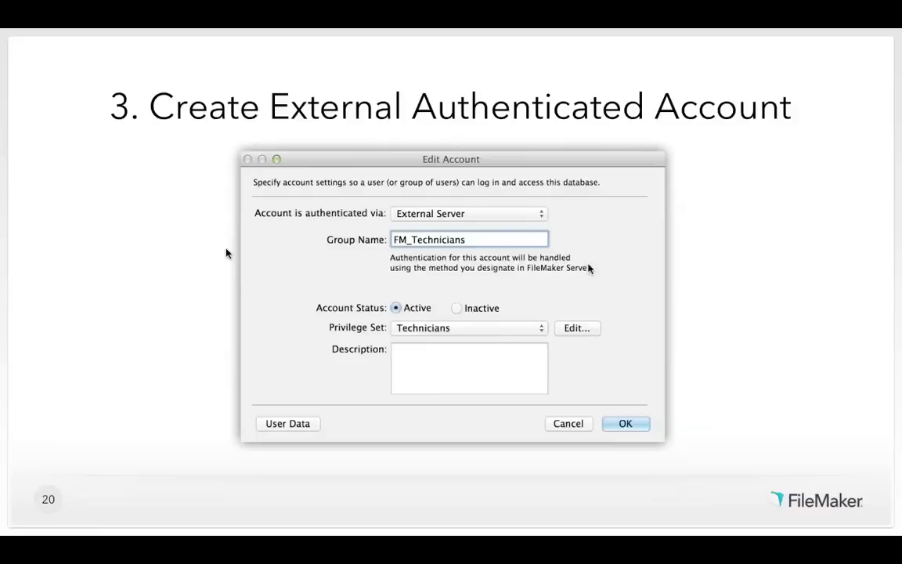
key(Right)
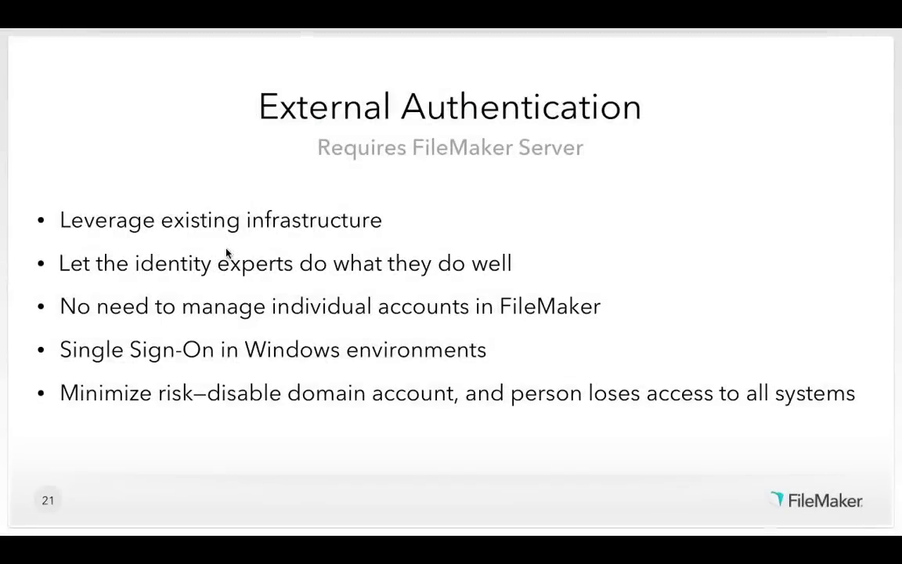
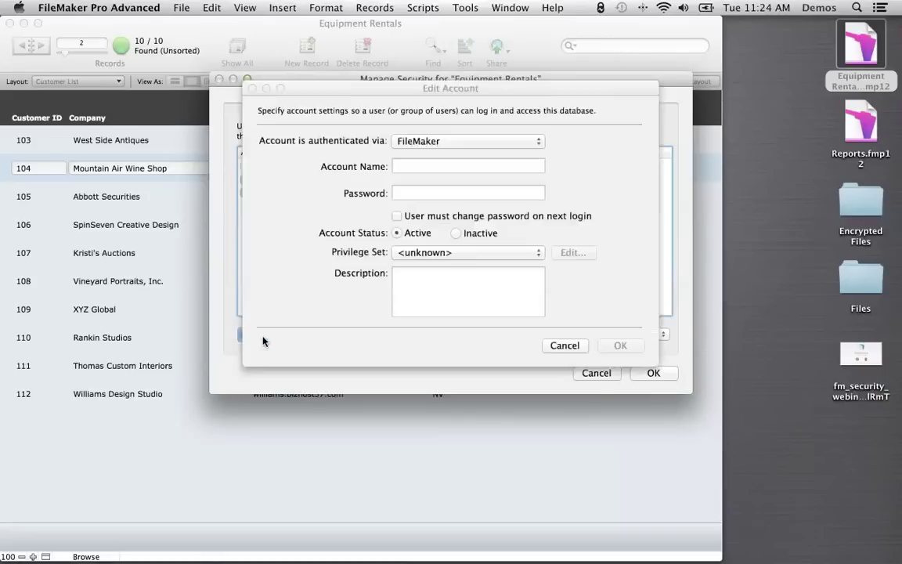
Step: Create an External Server account for group FM_Technicians with the Technicians privilege set
click(435, 144)
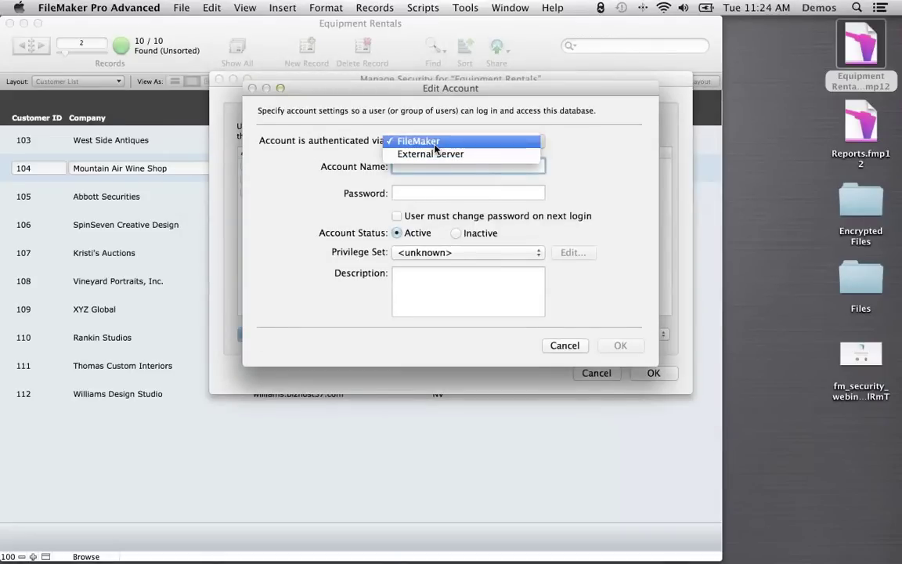
click(487, 157)
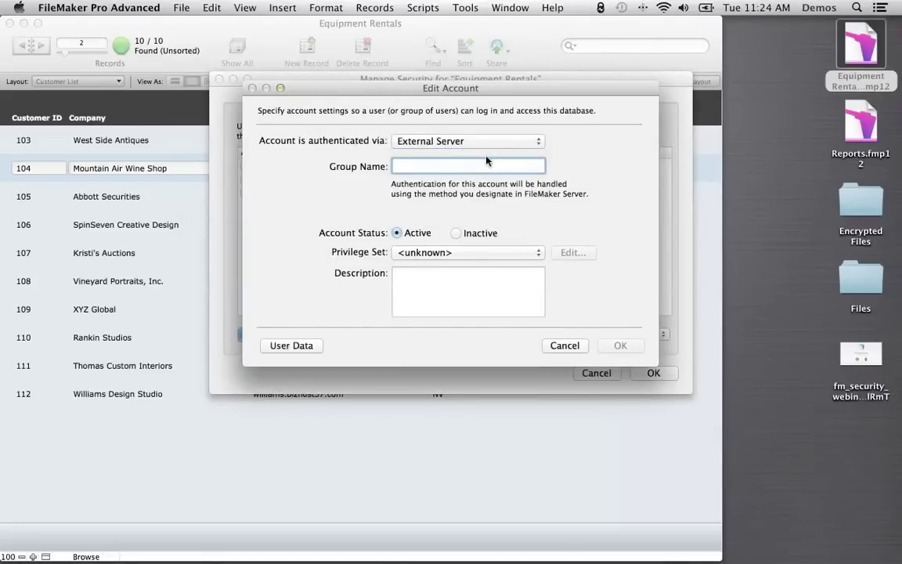
text(FM_Technicians)
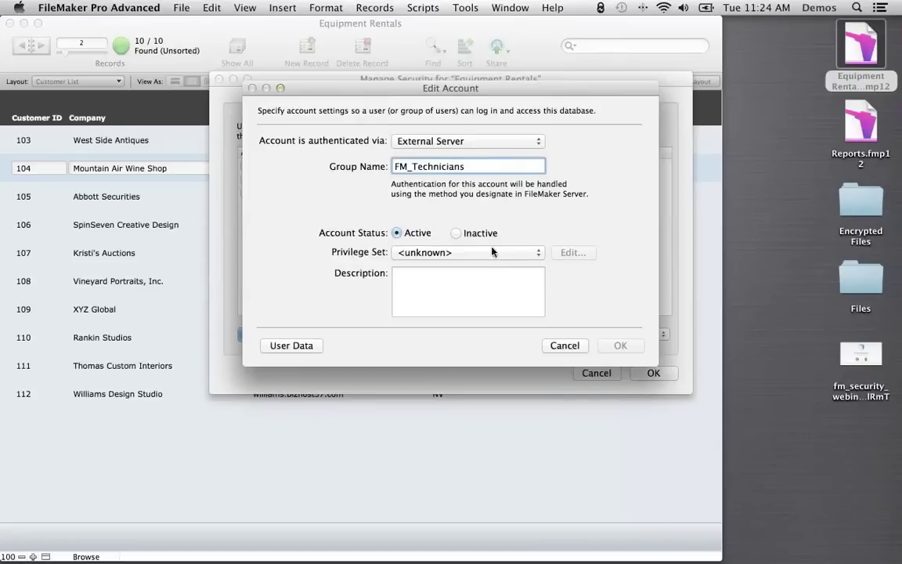
click(477, 252)
click(490, 291)
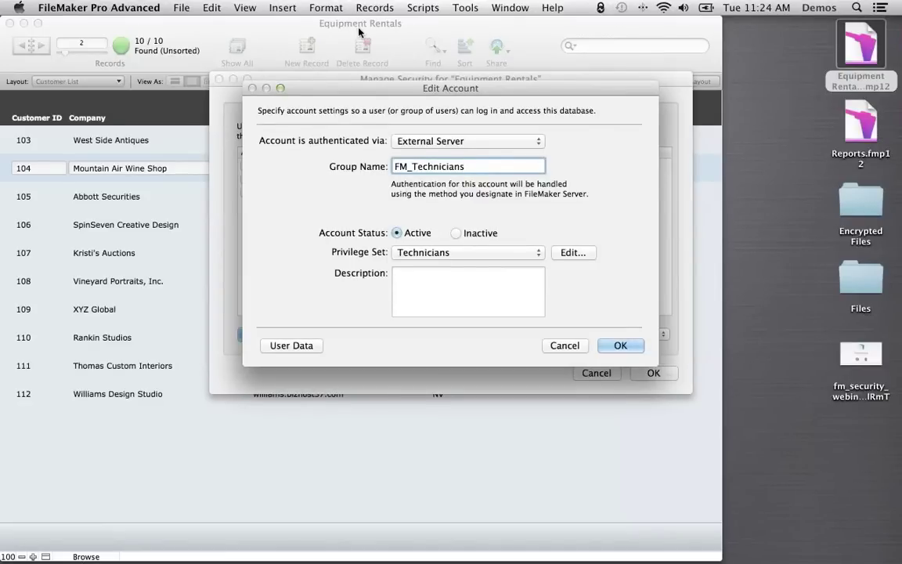
click(620, 344)
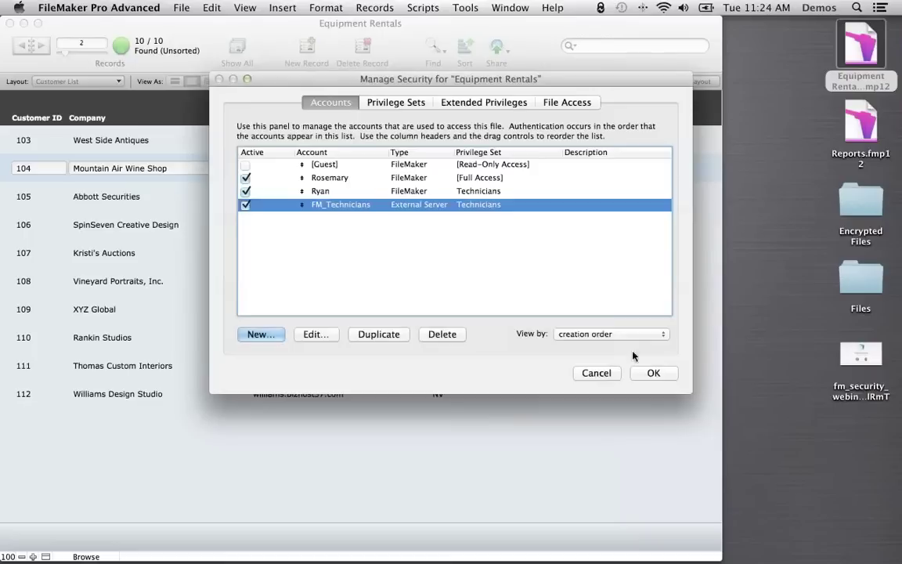
Step: Save the security changes by confirming the full access account name and password
click(656, 375)
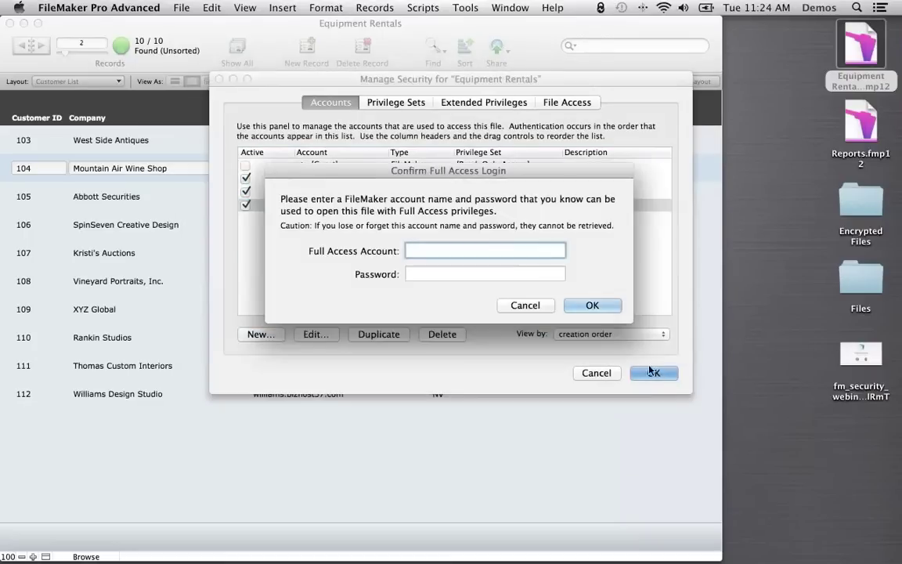
text(rosemary)
key(Tab)
text(••••••••••••)
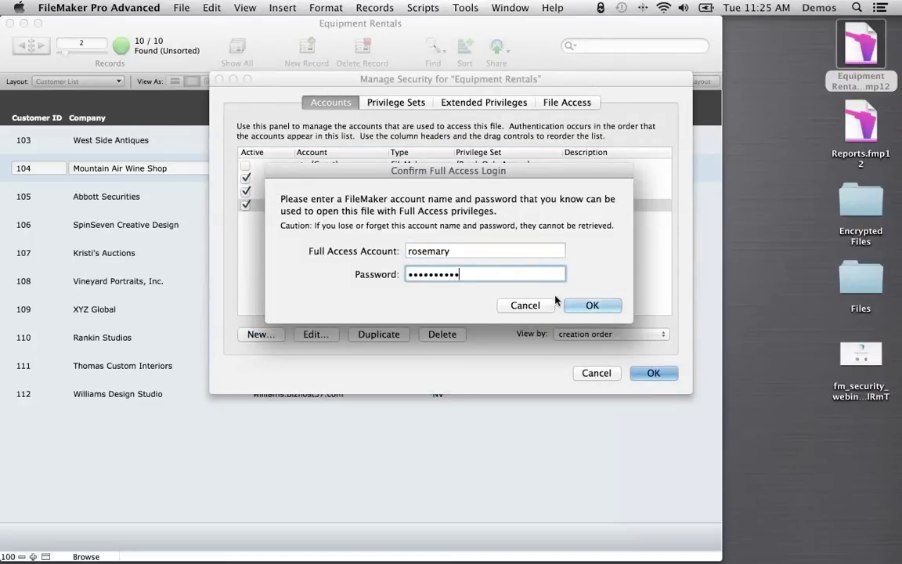
key(Return)
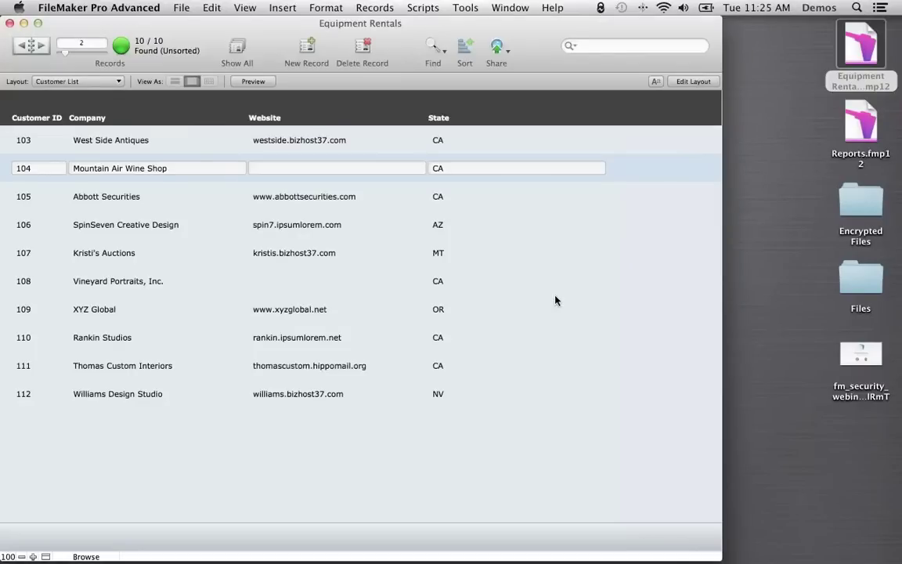
key(ctrl+Right)
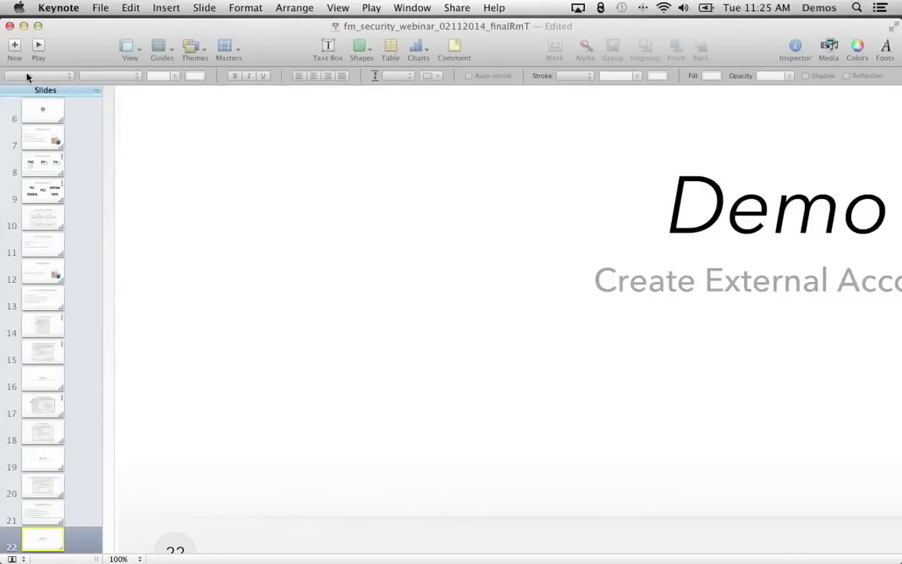
Step: Play the slideshow through to slide 24, the File Access Control demo, then return to FileMaker
click(37, 47)
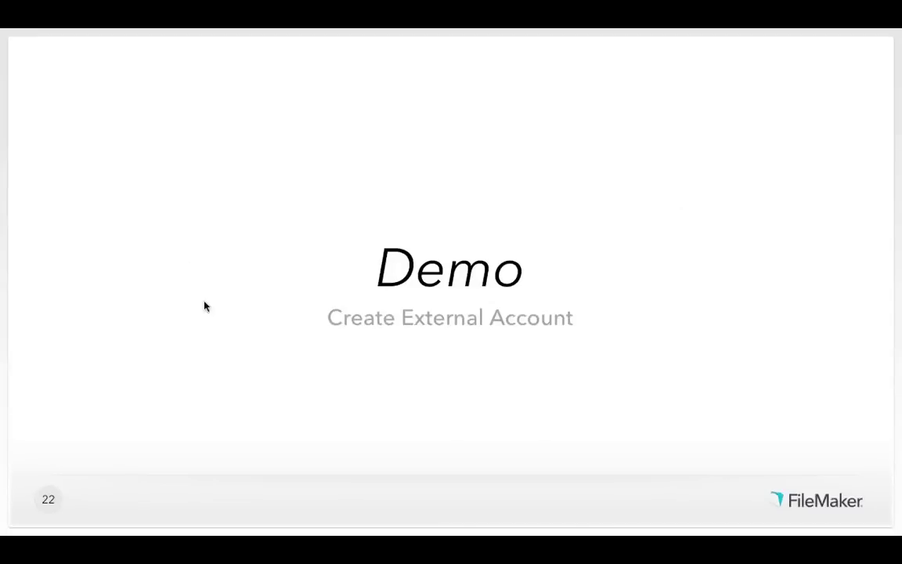
key(Right)
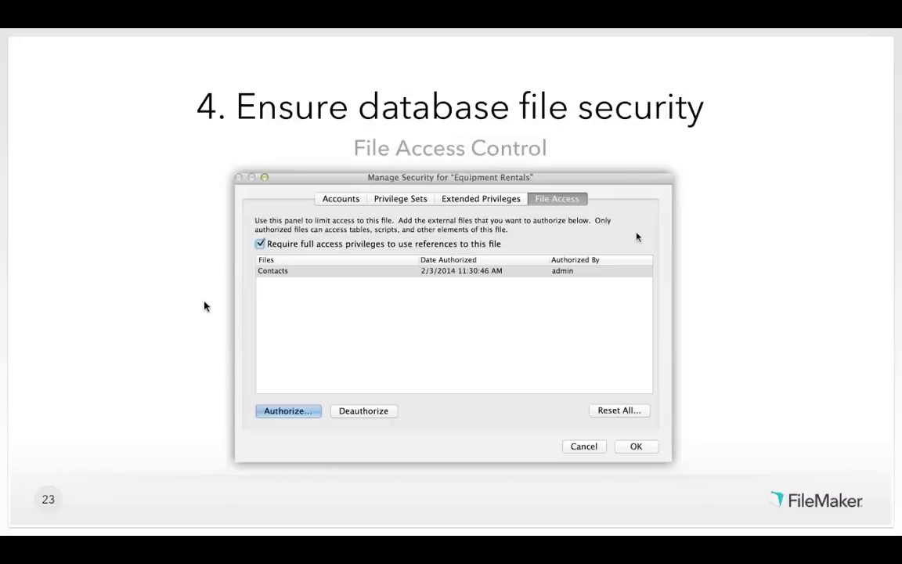
key(Right)
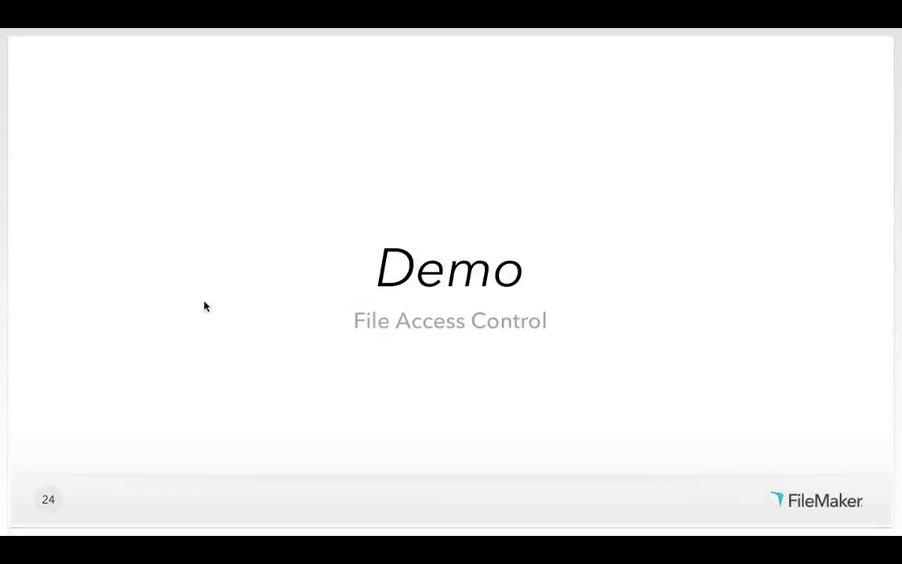
key(Escape)
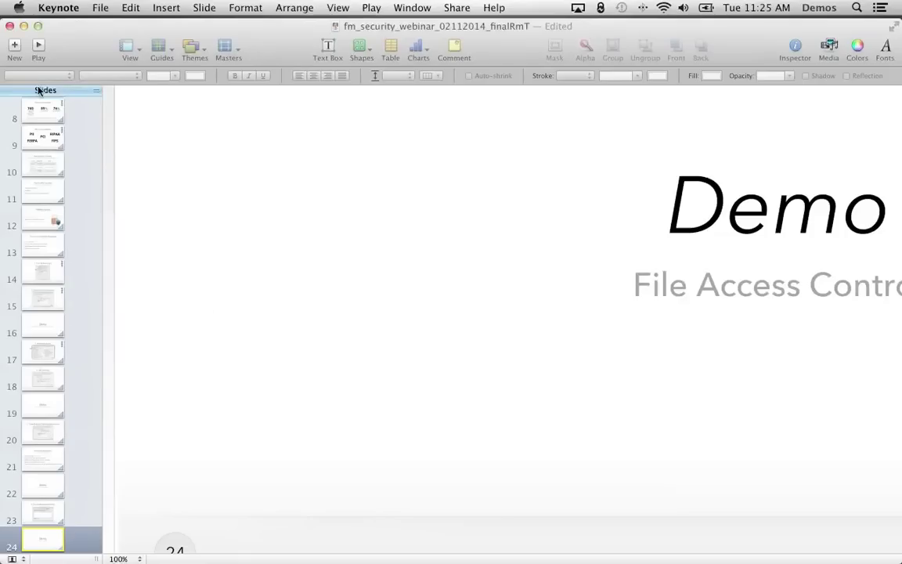
key(super+h)
click(173, 8)
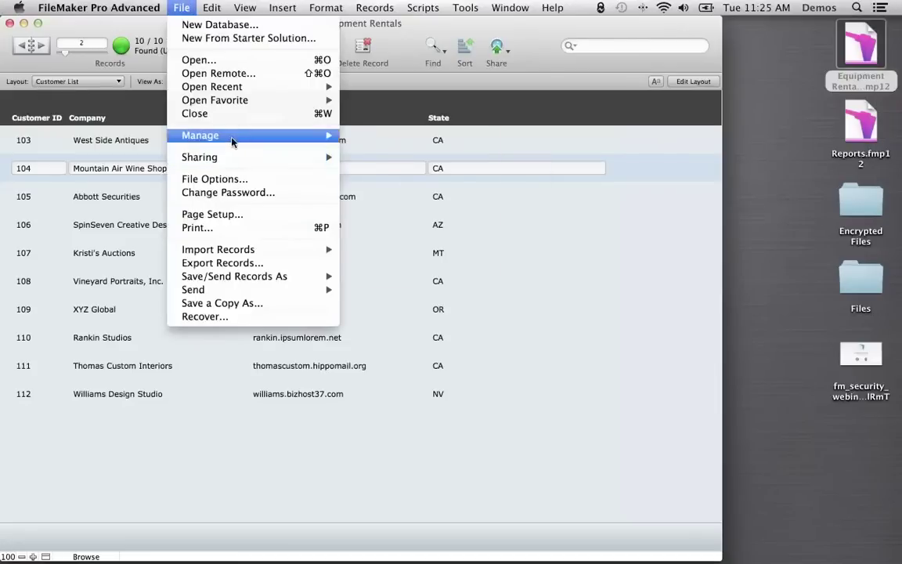
Step: In File Access security settings, tick Require full access privileges and start authorizing an external file
mouse_move(232, 141)
click(405, 152)
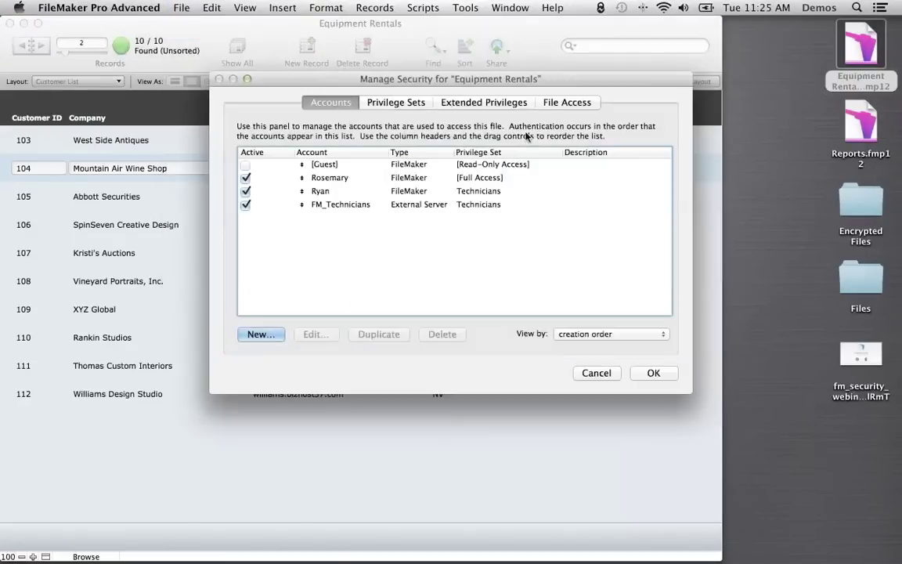
click(592, 103)
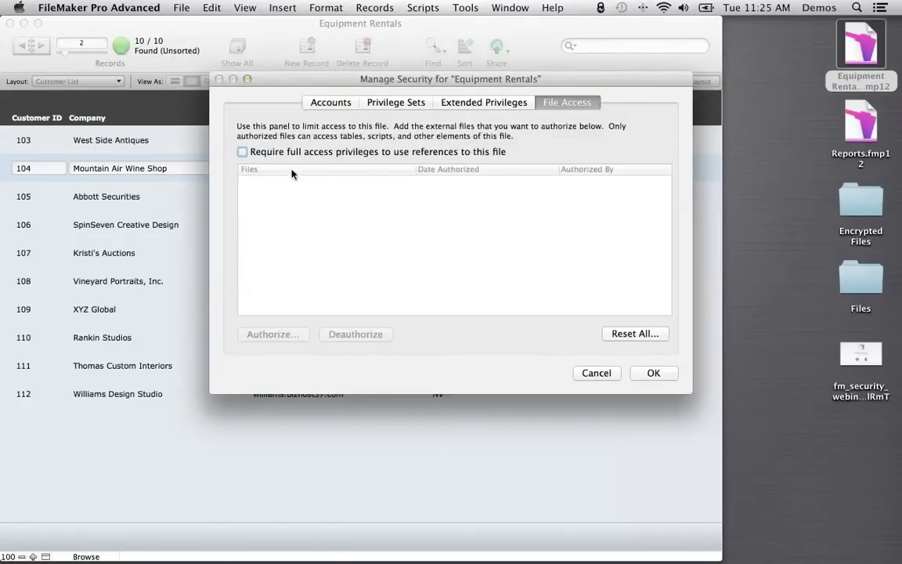
click(241, 151)
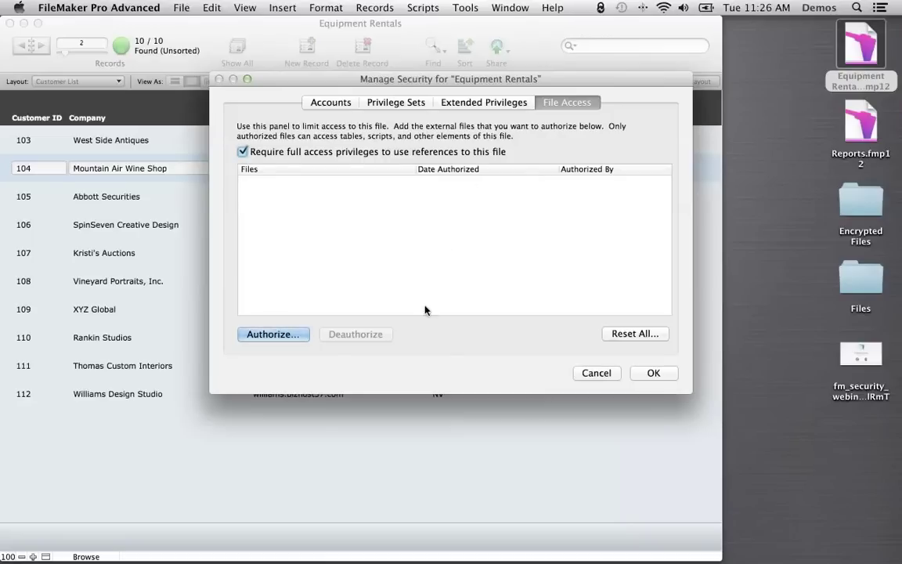
click(258, 334)
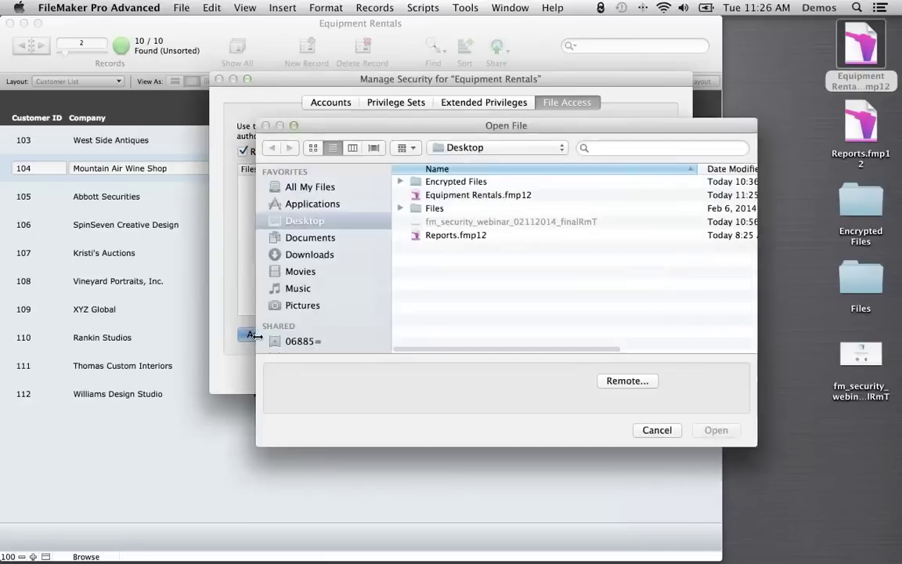
Step: Authorize Reports.fmp12 to access Equipment Rentals, logging in with the admin account
click(444, 238)
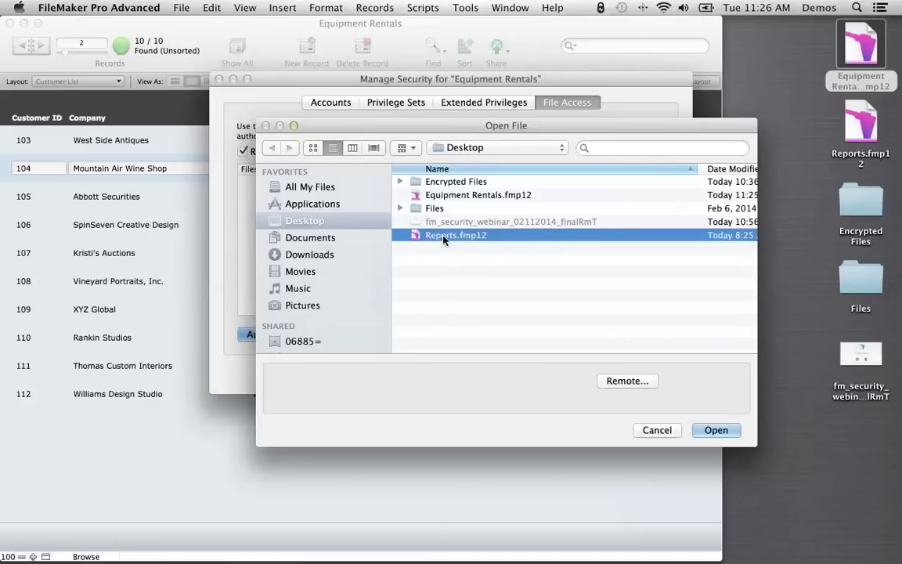
click(710, 429)
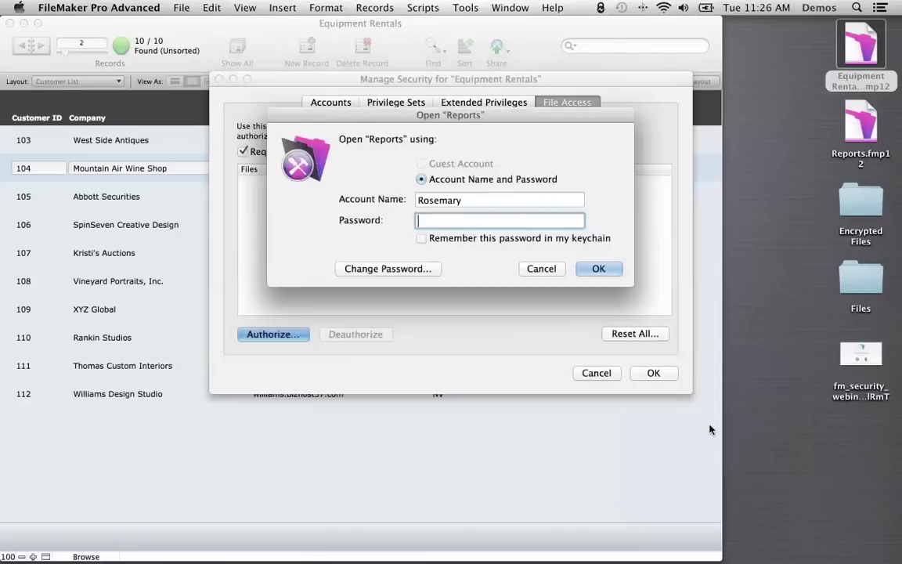
key(shift+Tab)
text(admin)
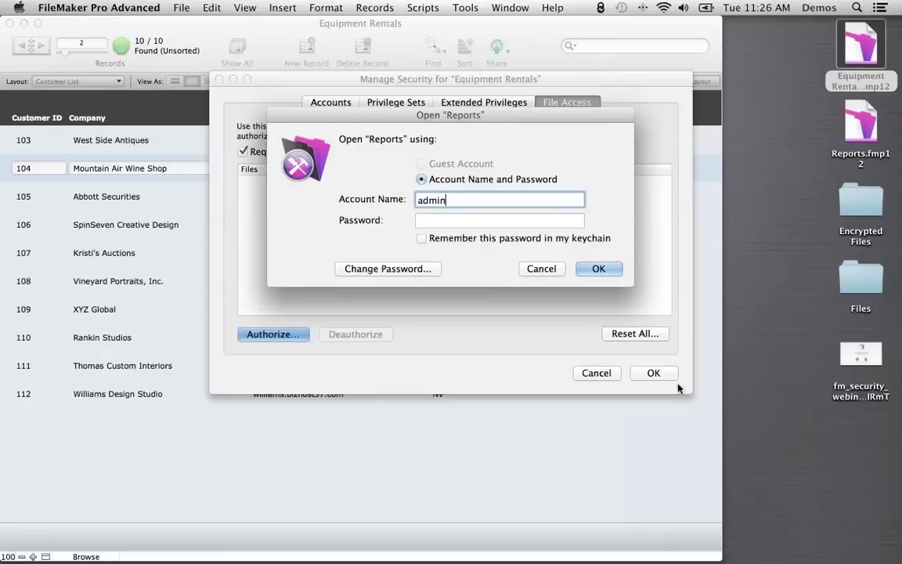
click(603, 269)
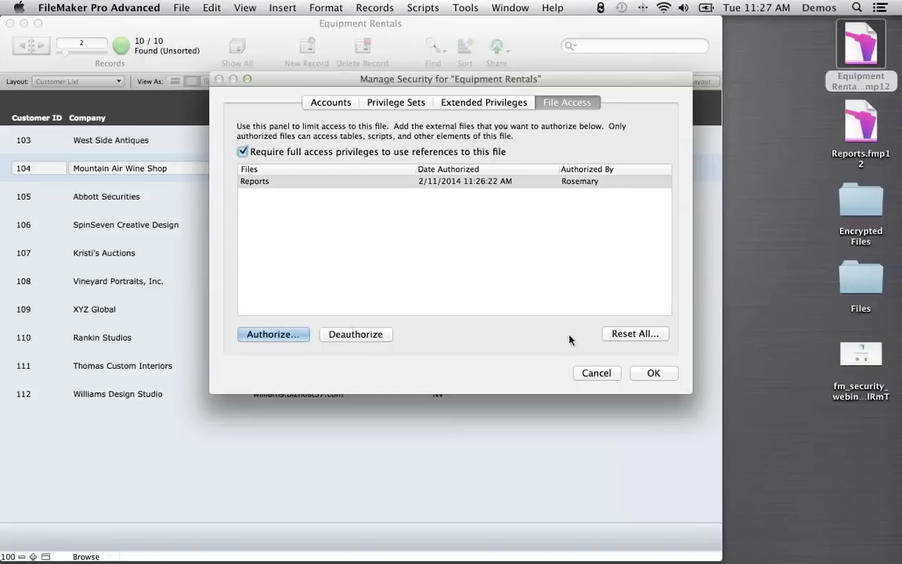
Step: Save the file access settings by confirming the full access account name and password
click(664, 377)
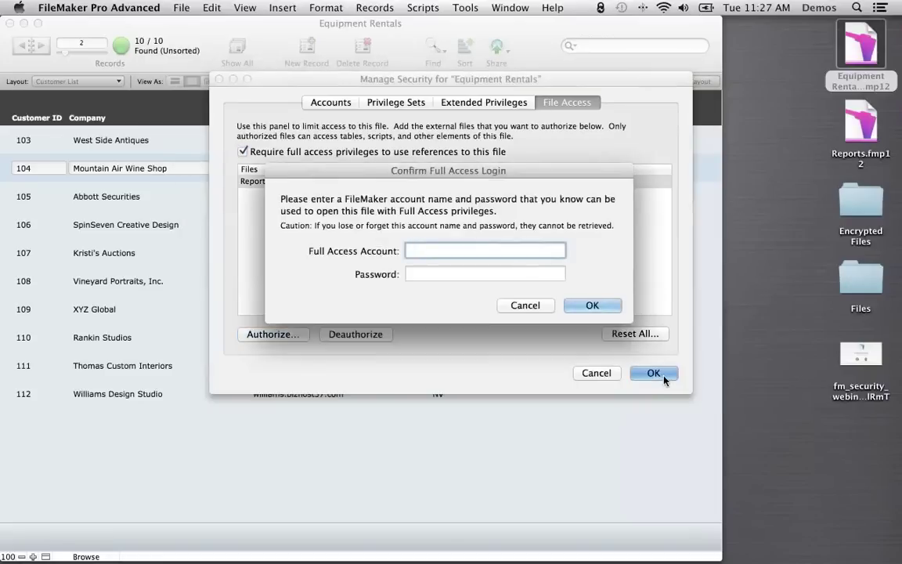
text(rosemary)
key(Tab)
text(••••••••••••)
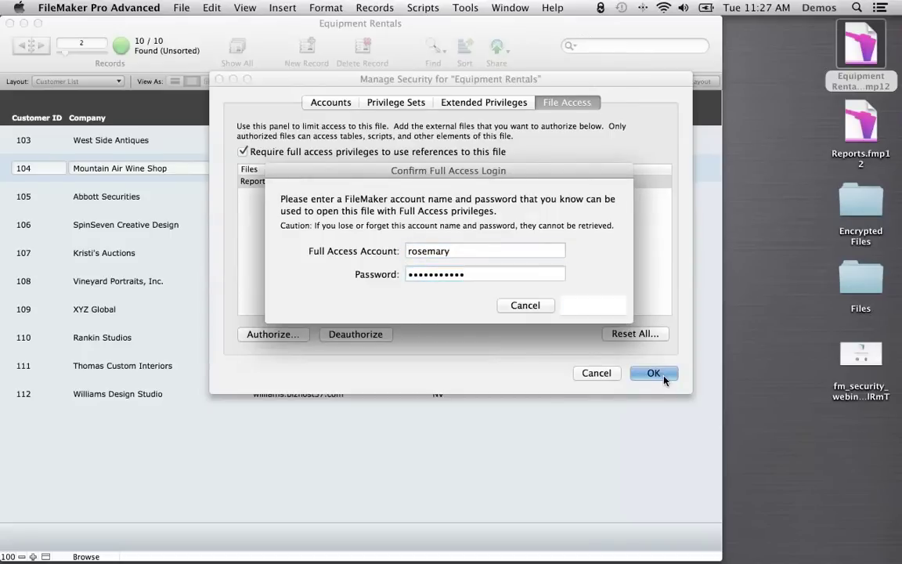
key(Return)
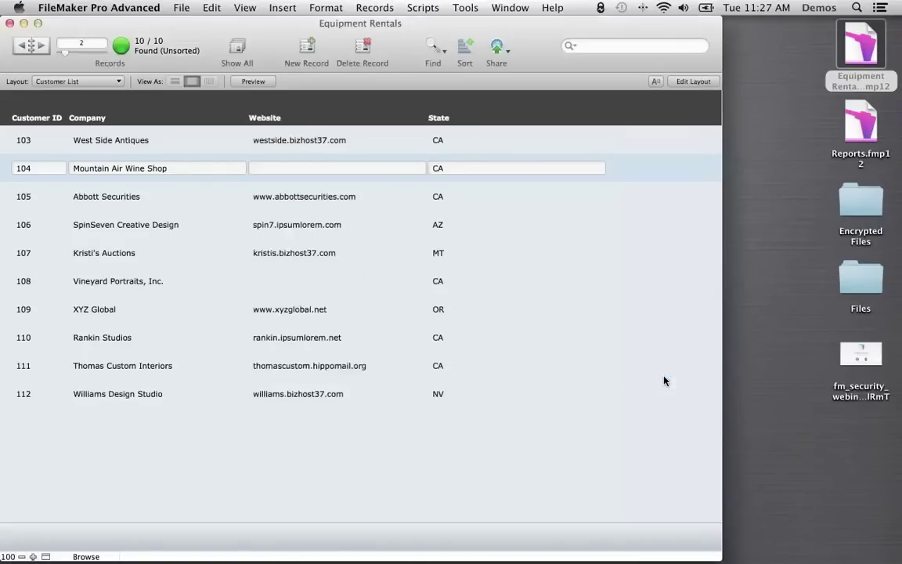
key(super+Tab)
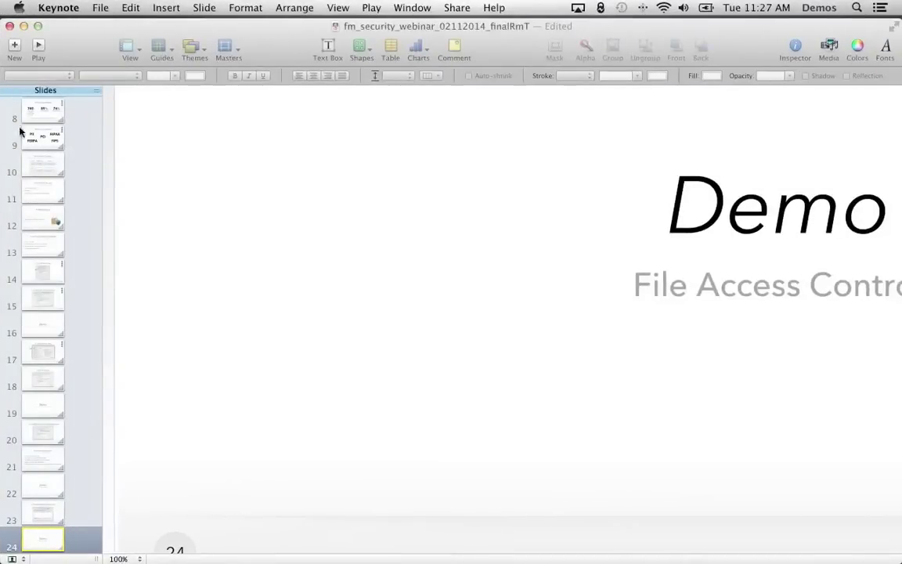
Step: Play the slides from Enable Encryption At Rest through to slide 26, then return to FileMaker
click(37, 44)
key(Right)
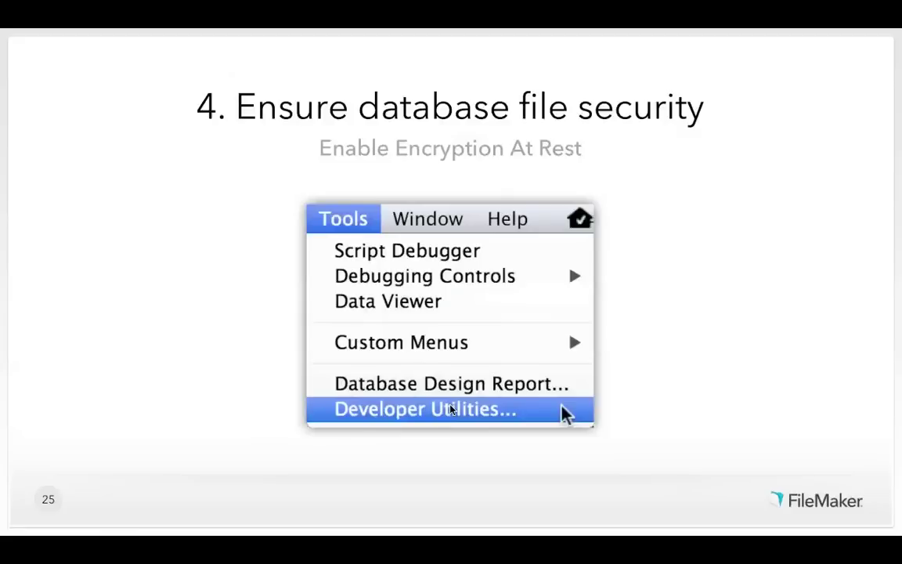
key(Right)
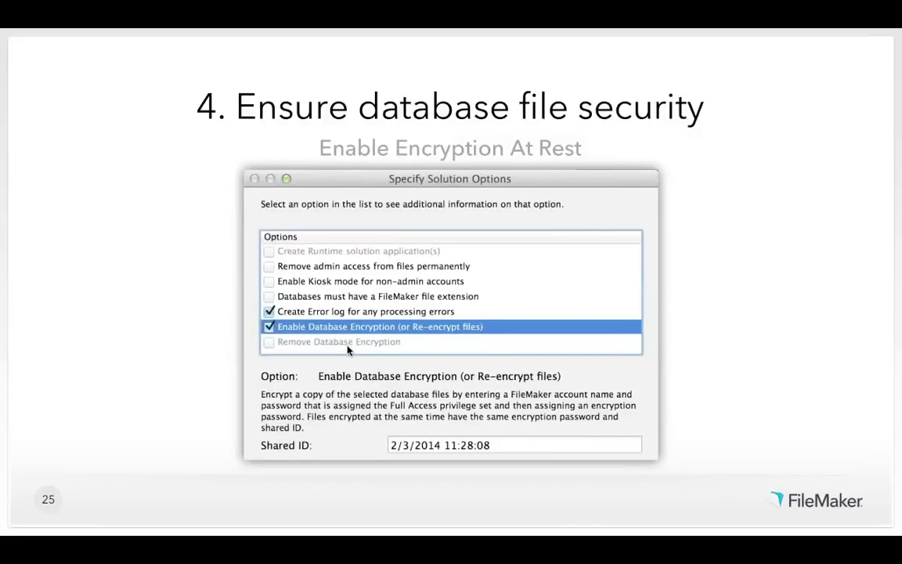
key(Right)
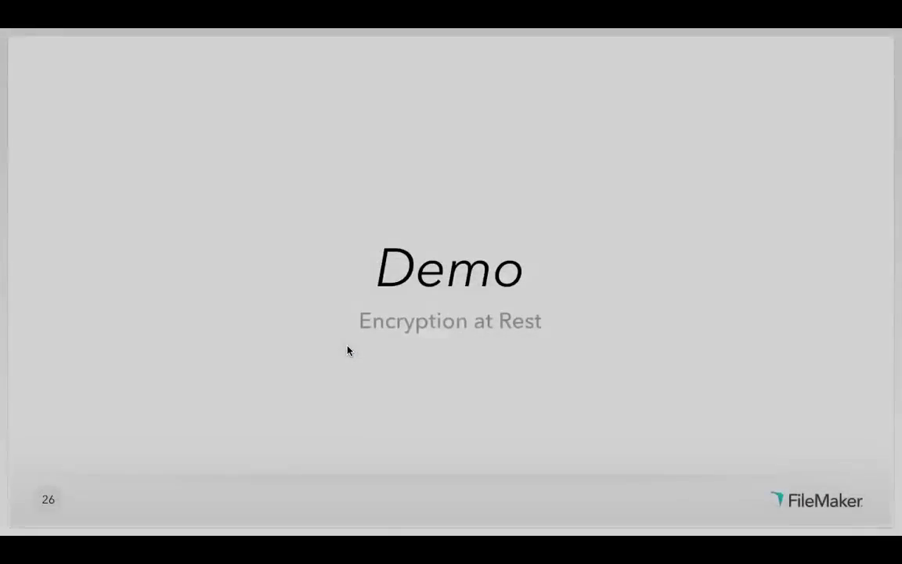
key(Escape)
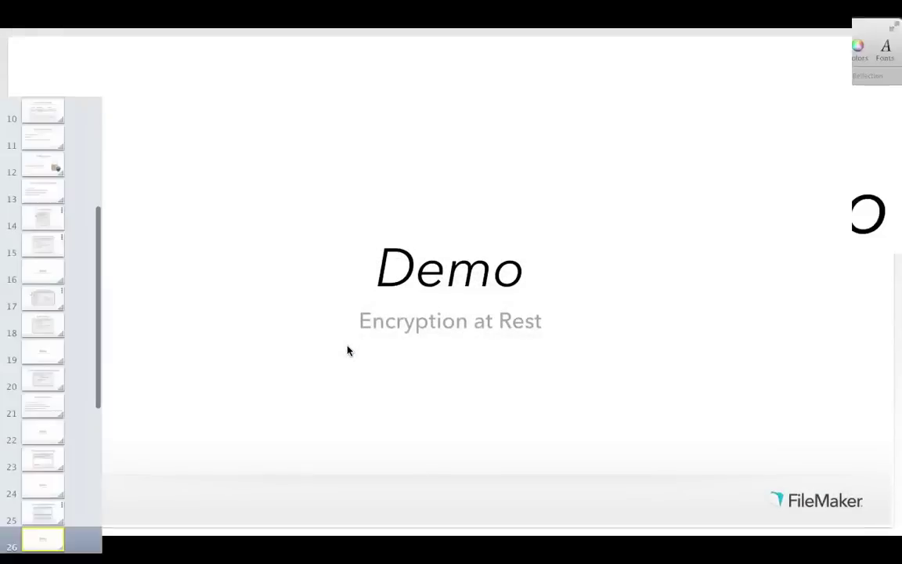
key(ctrl+Left)
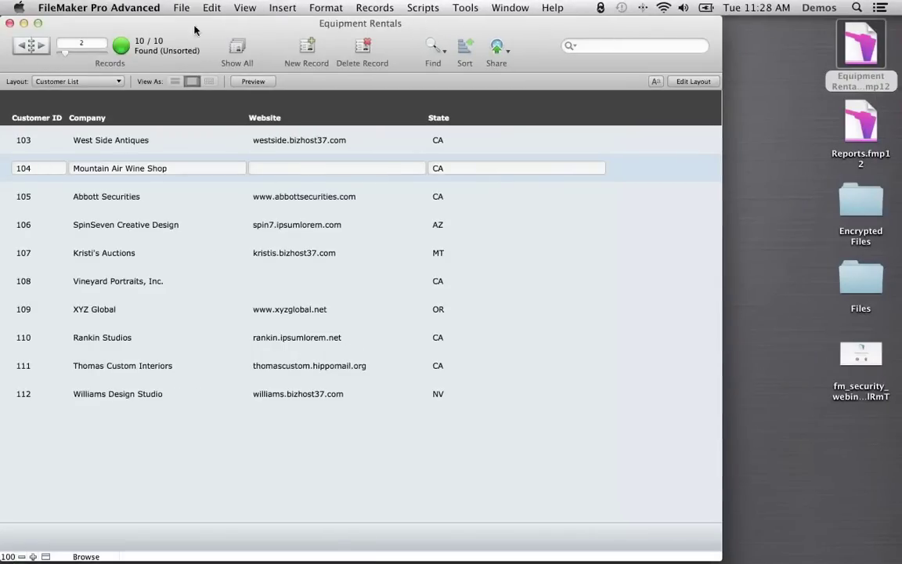
Step: Close the database and add Equipment Rentals.fmp12 to the Developer Utilities solution files
click(10, 24)
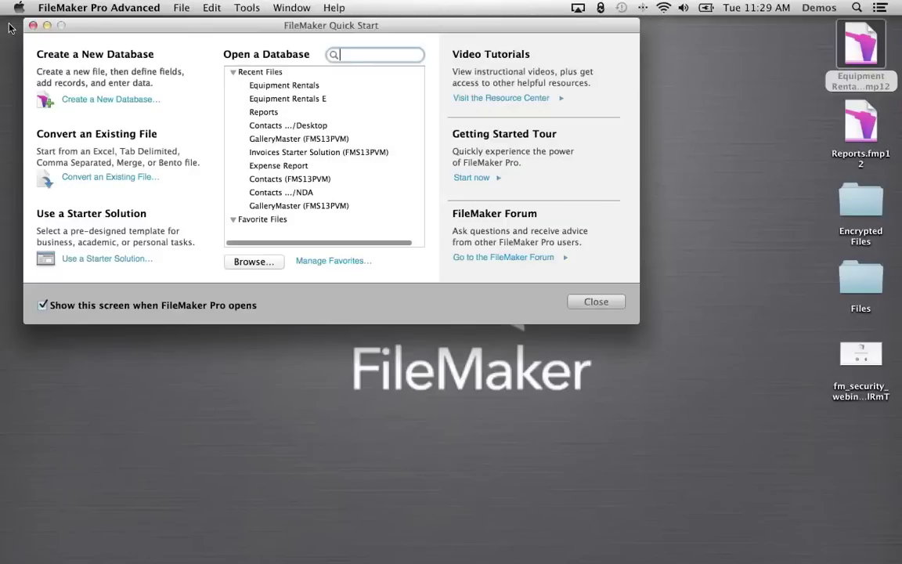
click(247, 7)
click(275, 108)
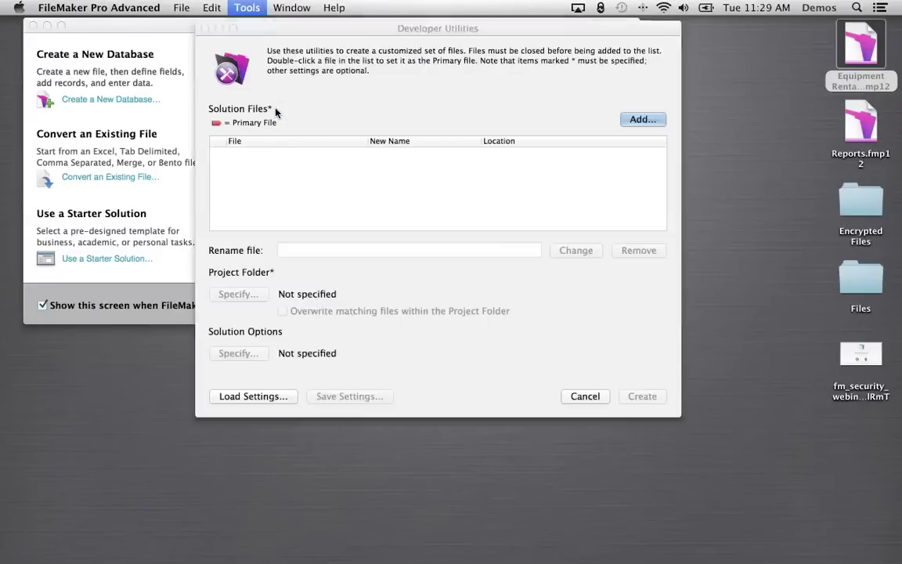
click(643, 119)
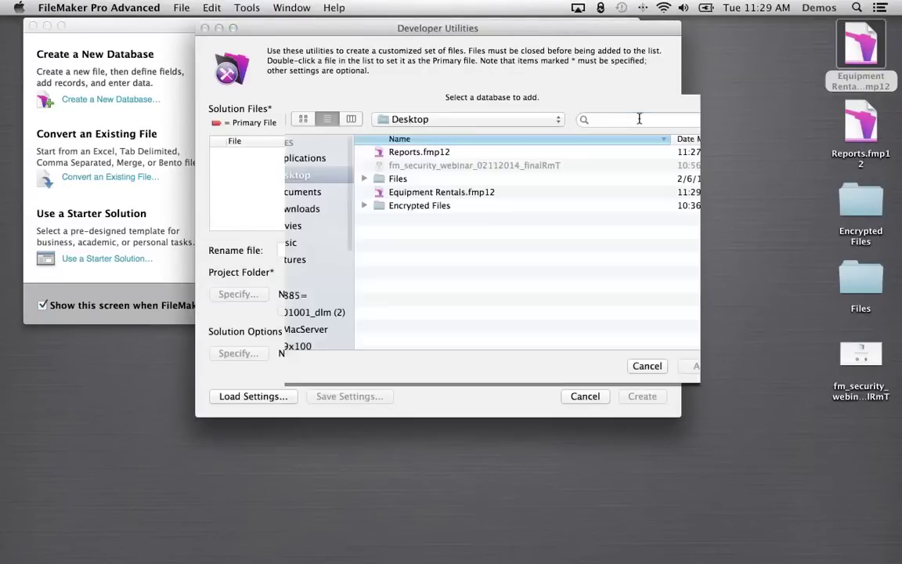
click(412, 192)
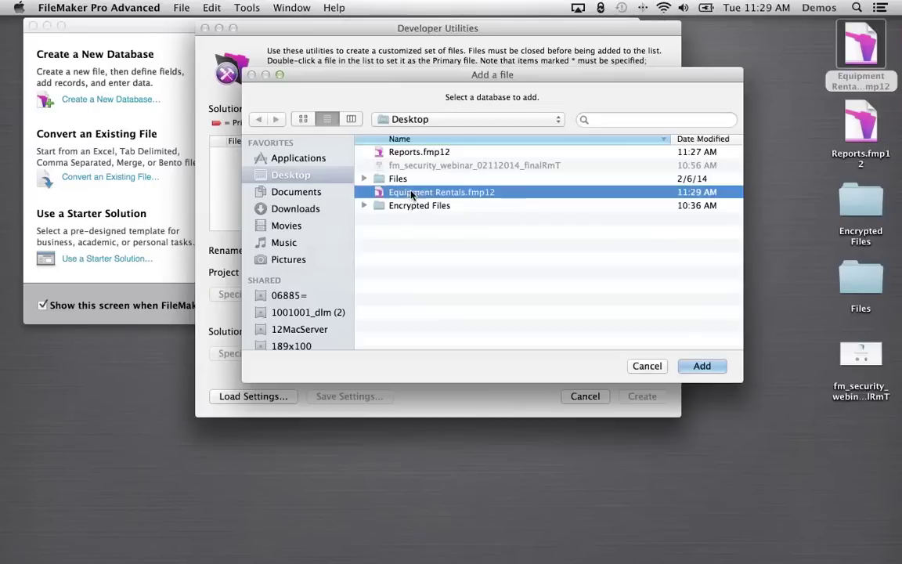
click(702, 367)
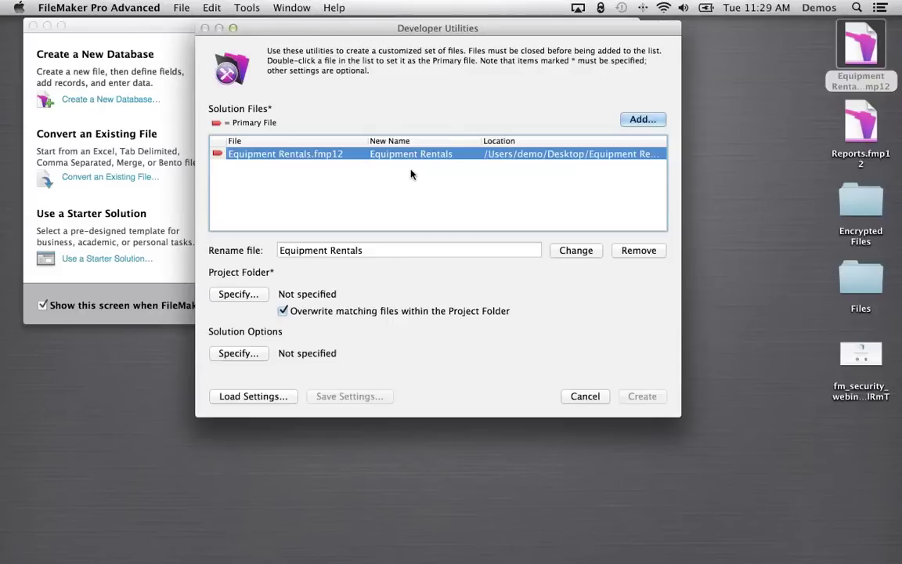
Step: Rename the output file to Equipment Rentals E and set Encrypted Files as the project folder
click(409, 249)
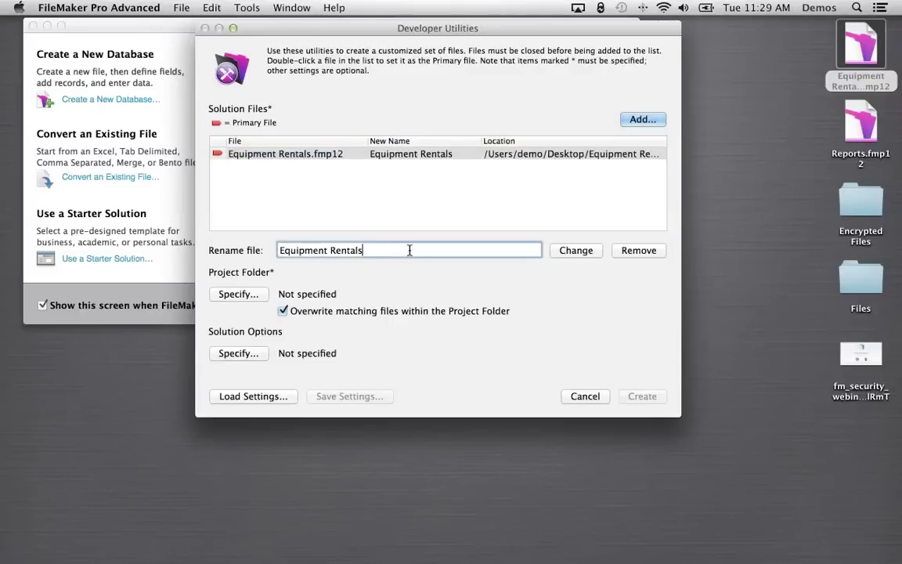
text(E)
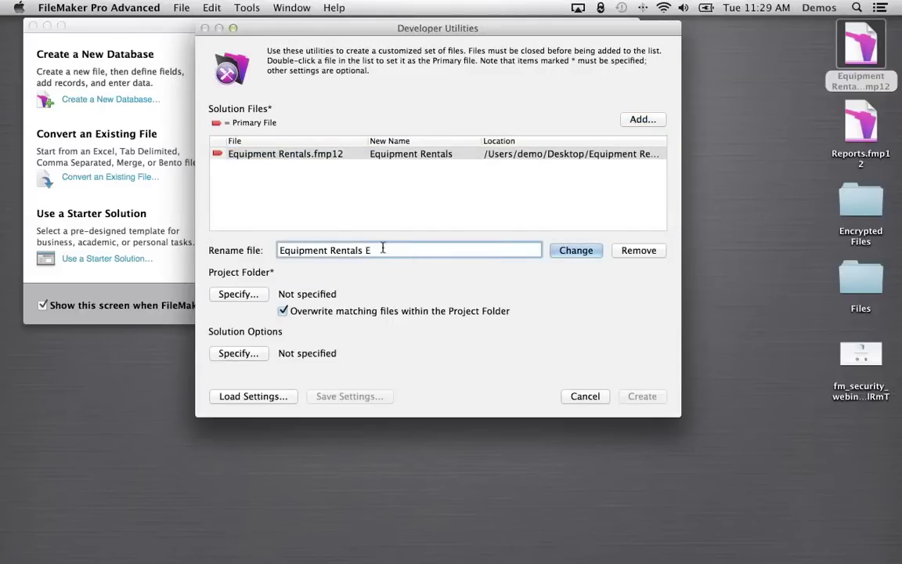
click(583, 250)
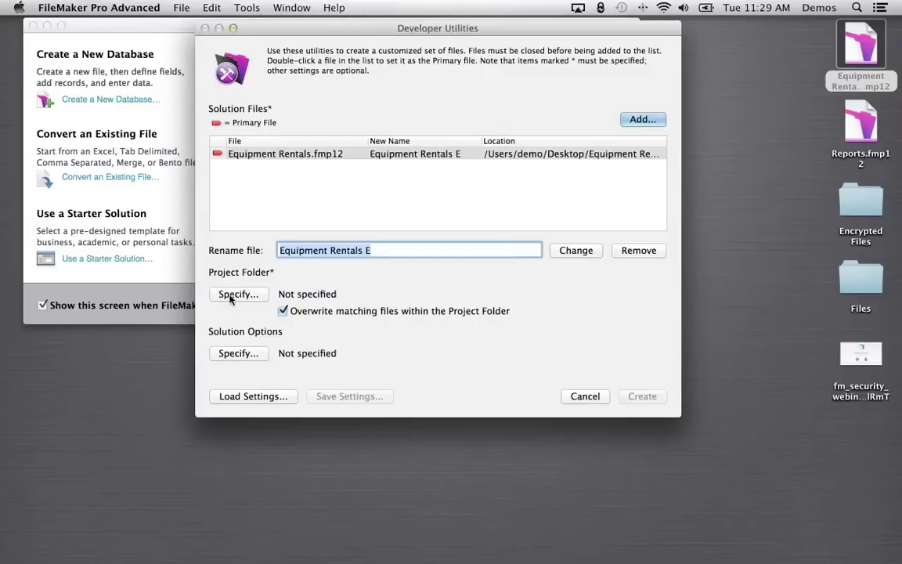
click(231, 296)
click(423, 205)
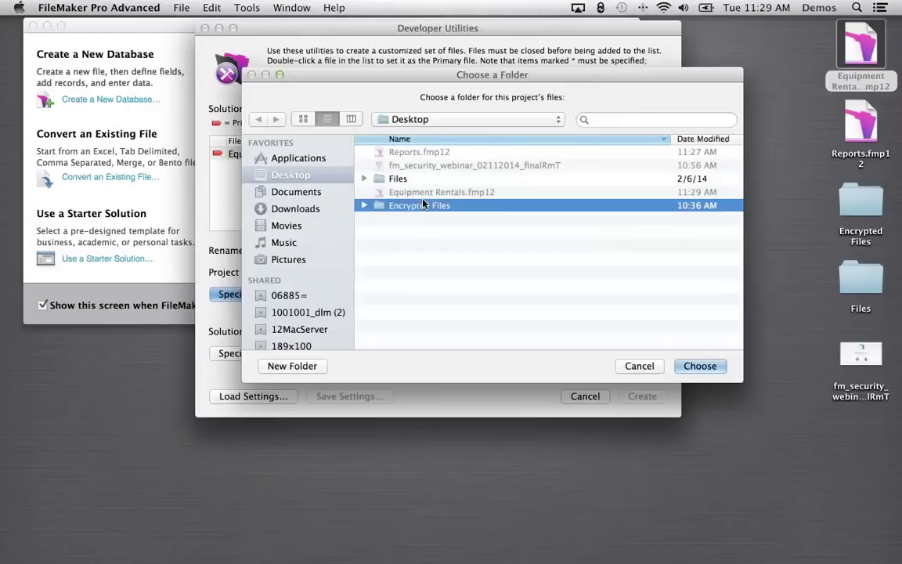
click(695, 366)
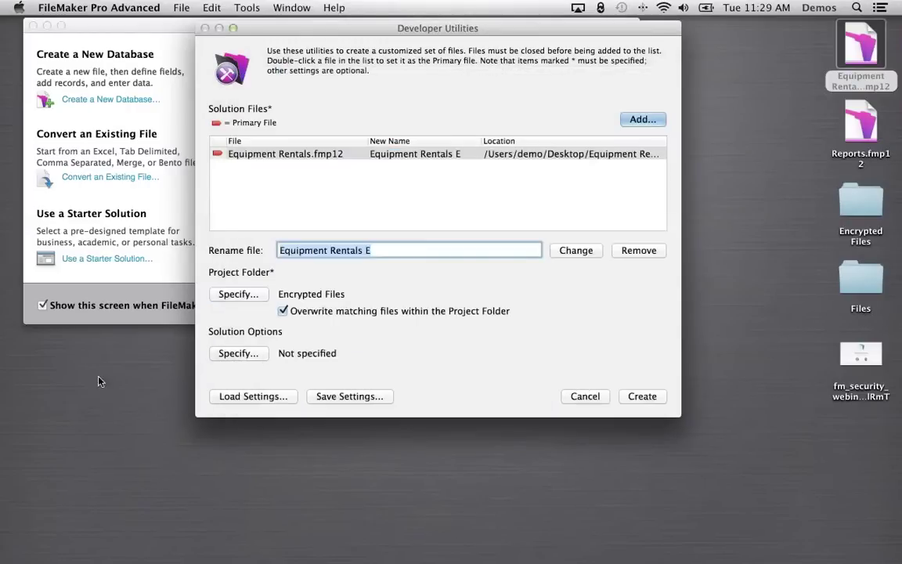
Step: Enable Database Encryption in Solution Options and supply the full-access account's password
click(242, 357)
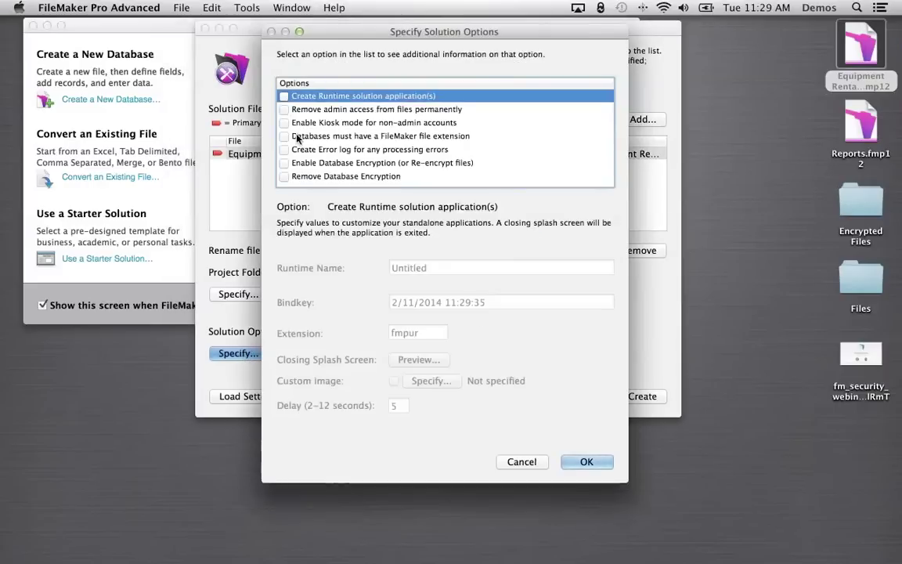
click(284, 163)
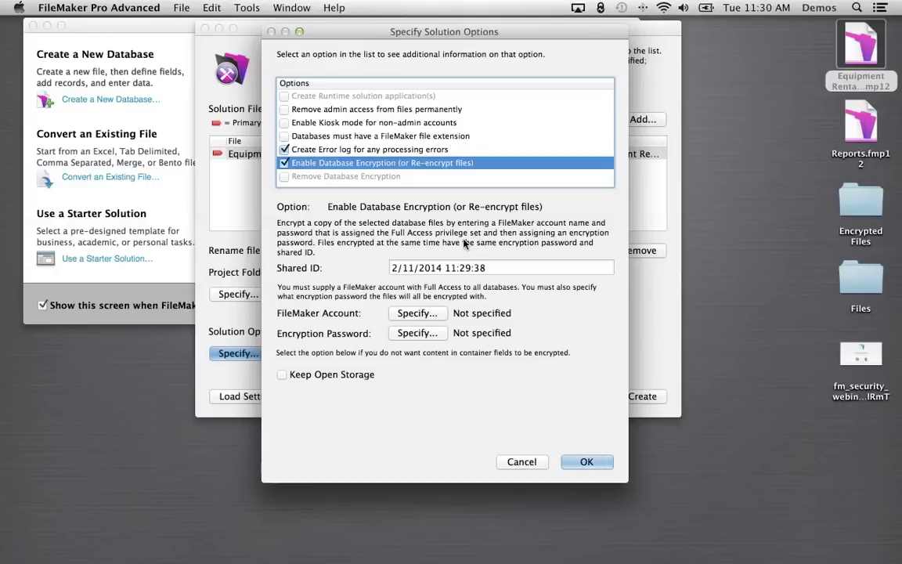
click(416, 313)
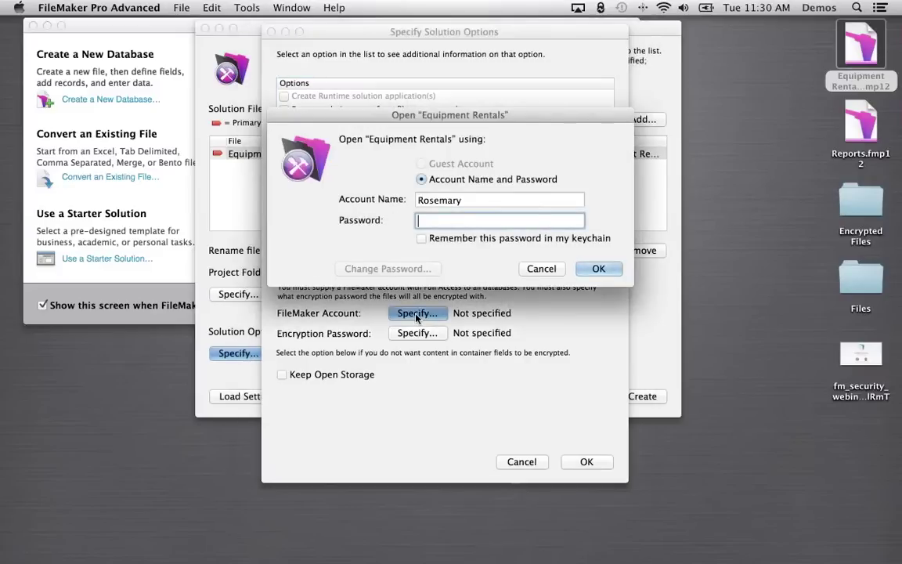
text(••••••••••)
key(Return)
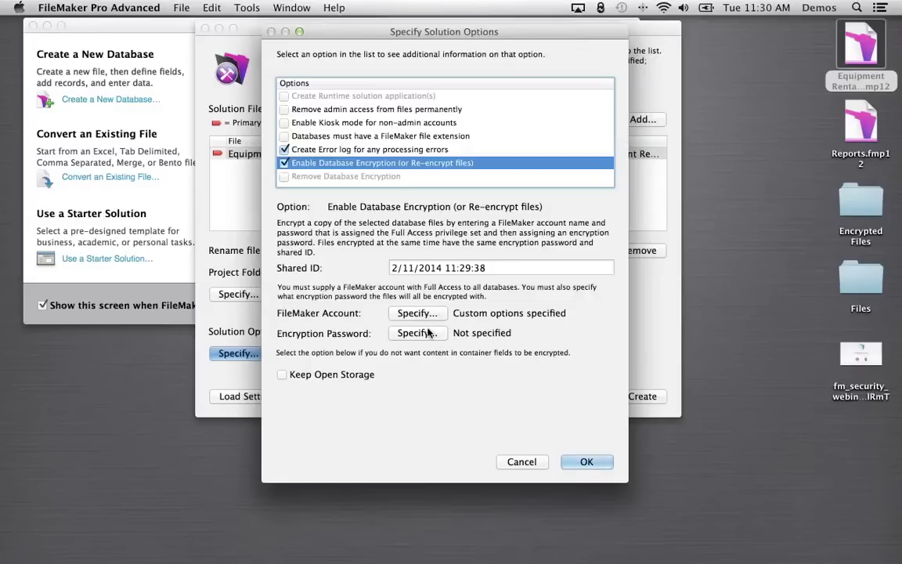
click(429, 333)
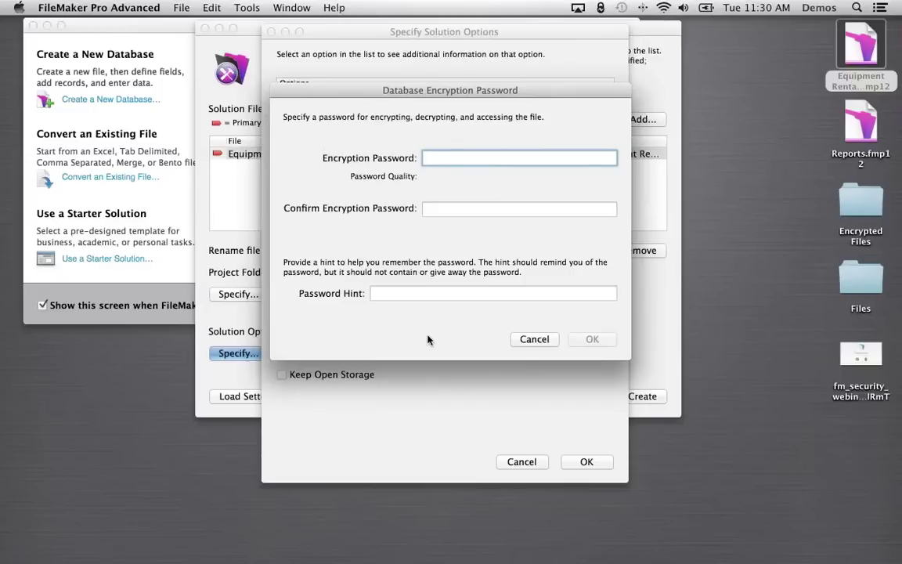
Step: Set and confirm the encryption password with hint 'special day', then create Equipment Rentals E
text(••••••••)
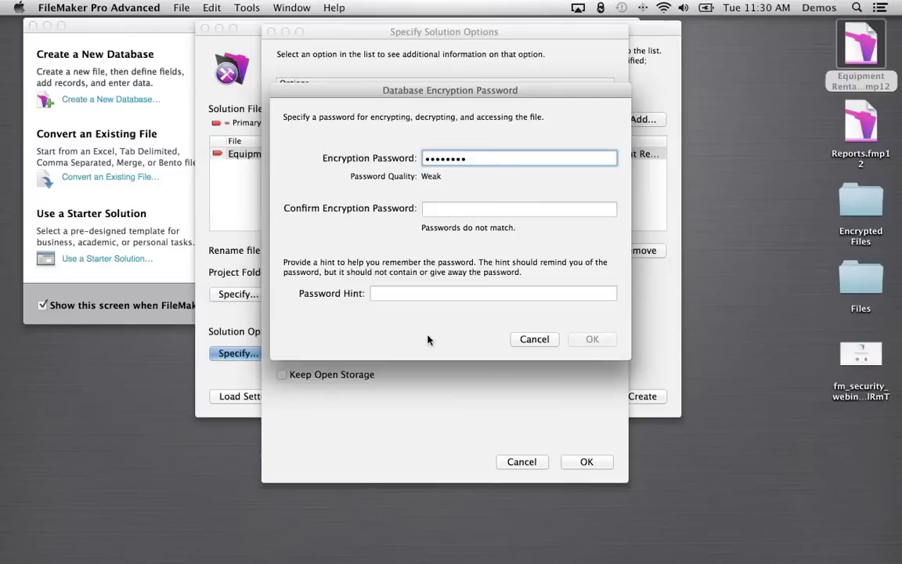
text(••••••••••••••)
key(Tab)
text(•••••••)
key(BackSpace)
key(BackSpace)
key(BackSpace)
key(BackSpace)
key(BackSpace)
key(BackSpace)
key(BackSpace)
text(•••••••••••••••••••••••)
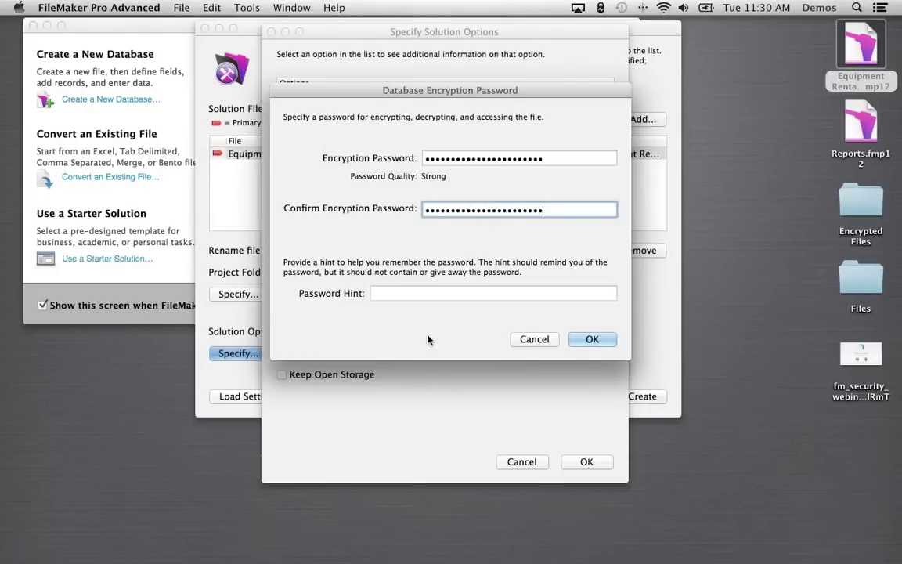
click(382, 294)
text(special day)
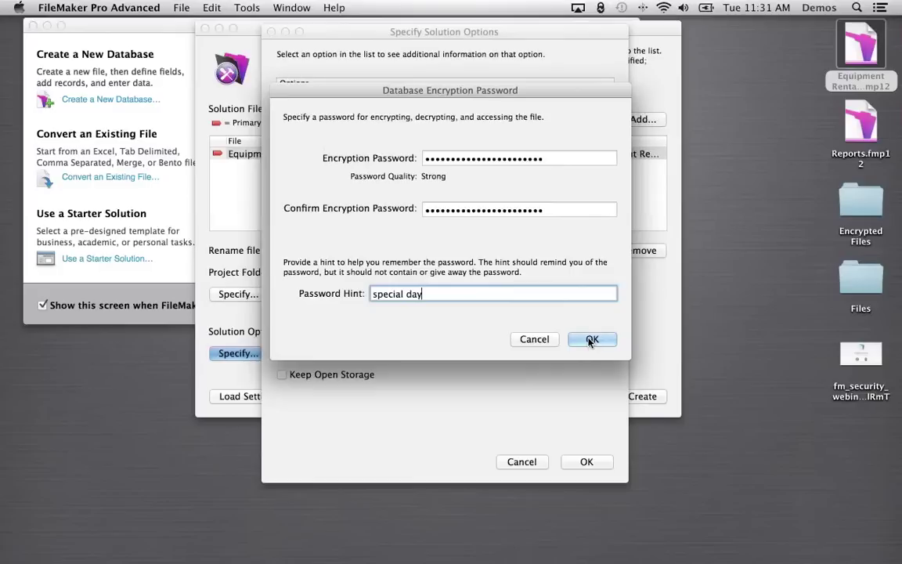
click(591, 340)
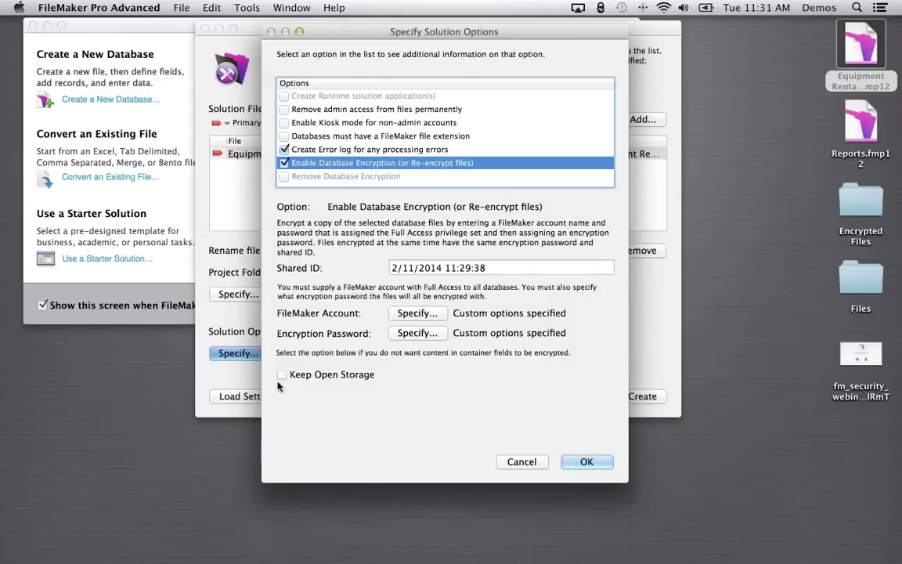
click(587, 461)
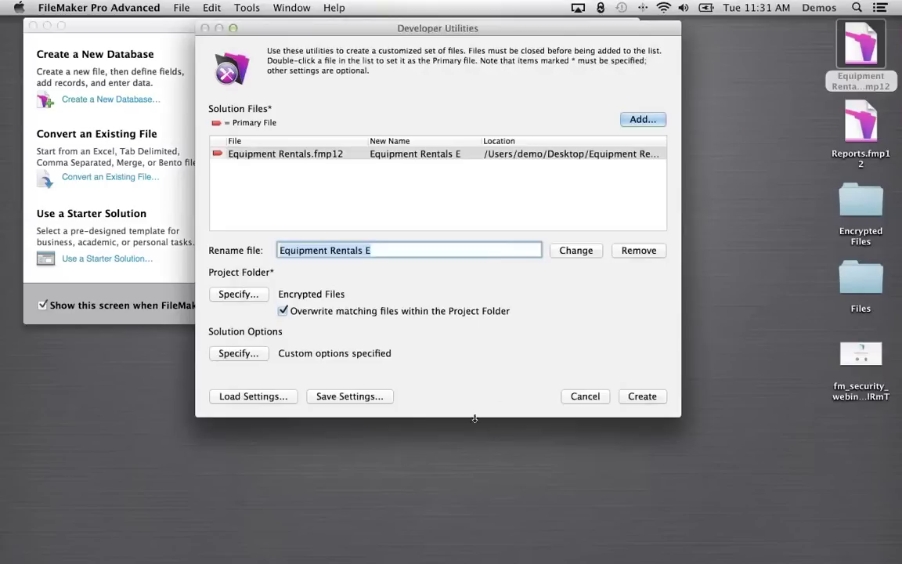
click(636, 397)
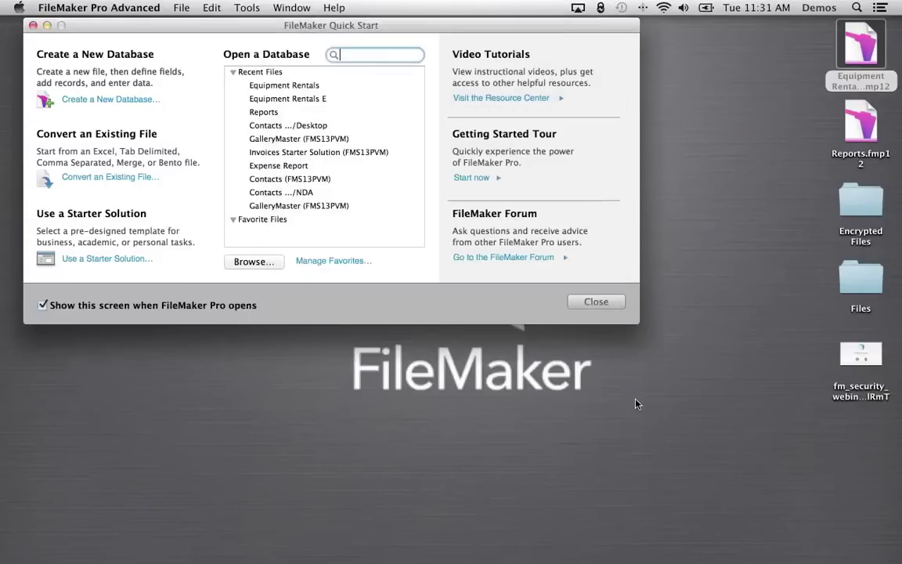
Step: Open Equipment Rentals E.fmp12 from the Encrypted Files desktop folder in Finder
click(852, 202)
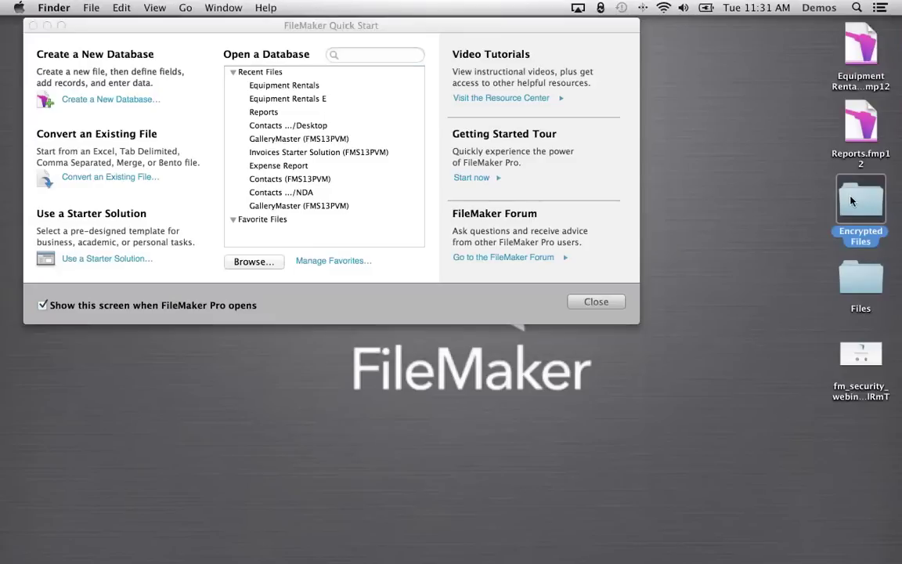
double_click(851, 202)
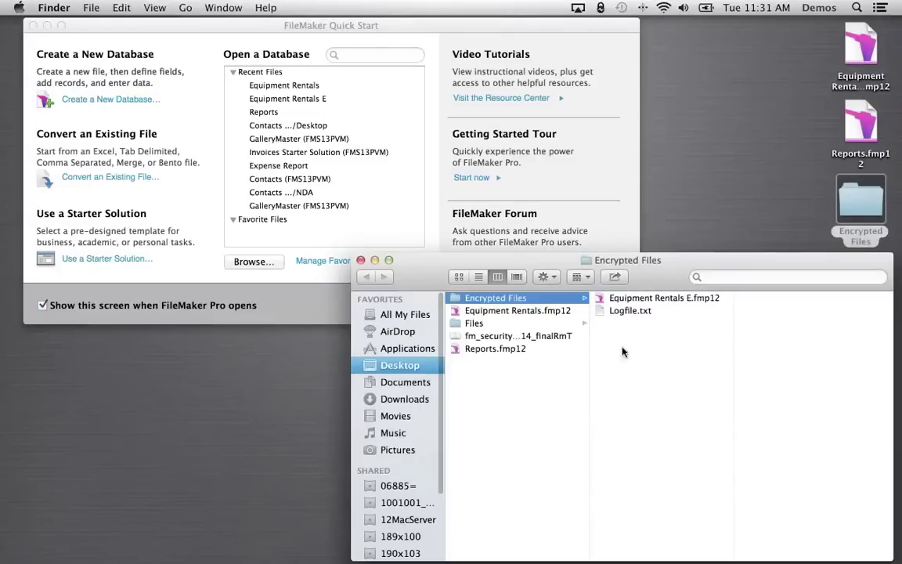
click(628, 298)
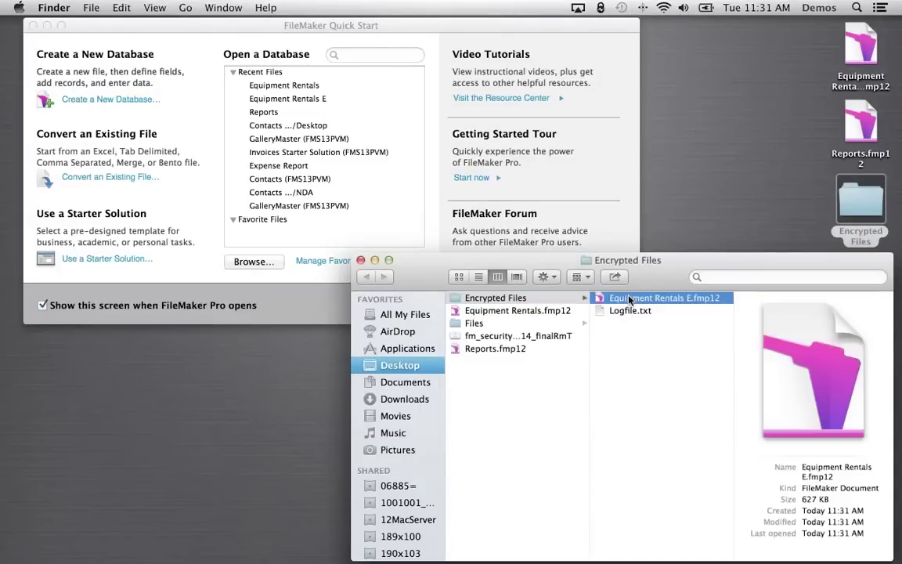
double_click(628, 298)
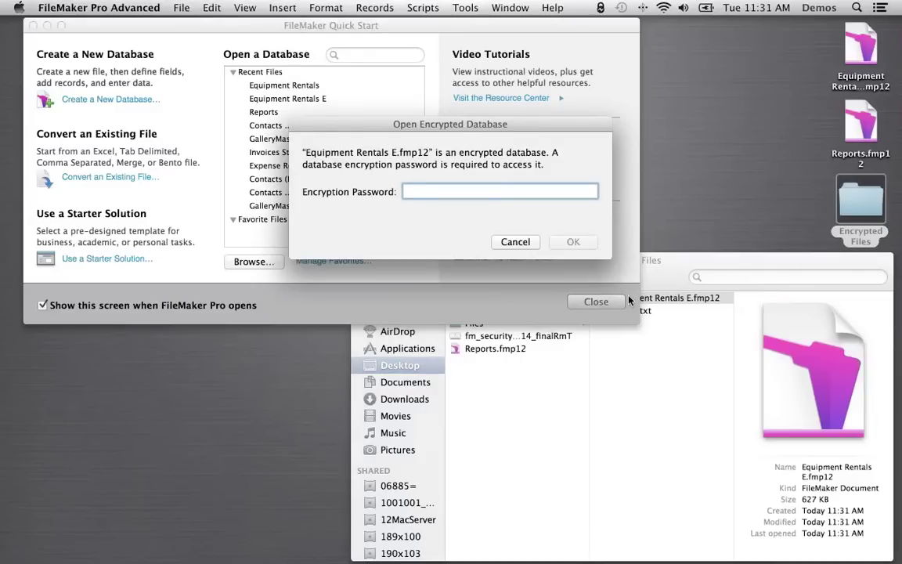
Step: Enter the encryption password, then the account password, to open Equipment Rentals E
text(•••••••••••••••••••••••)
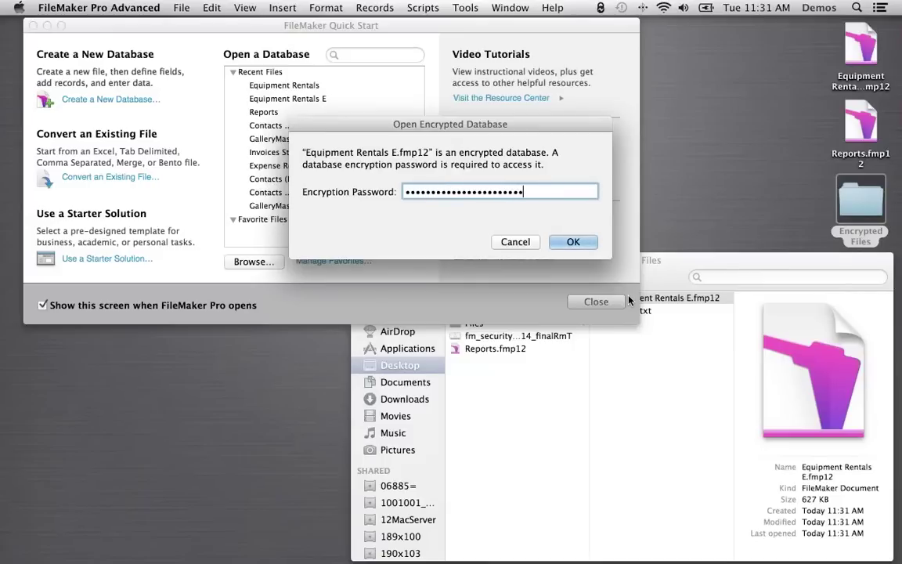
key(Return)
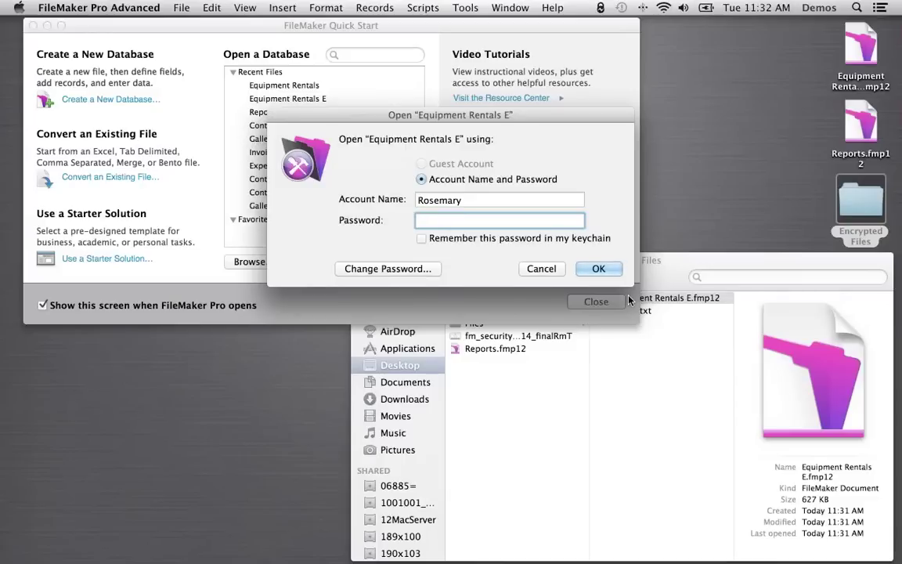
text(•••••••••••)
key(Return)
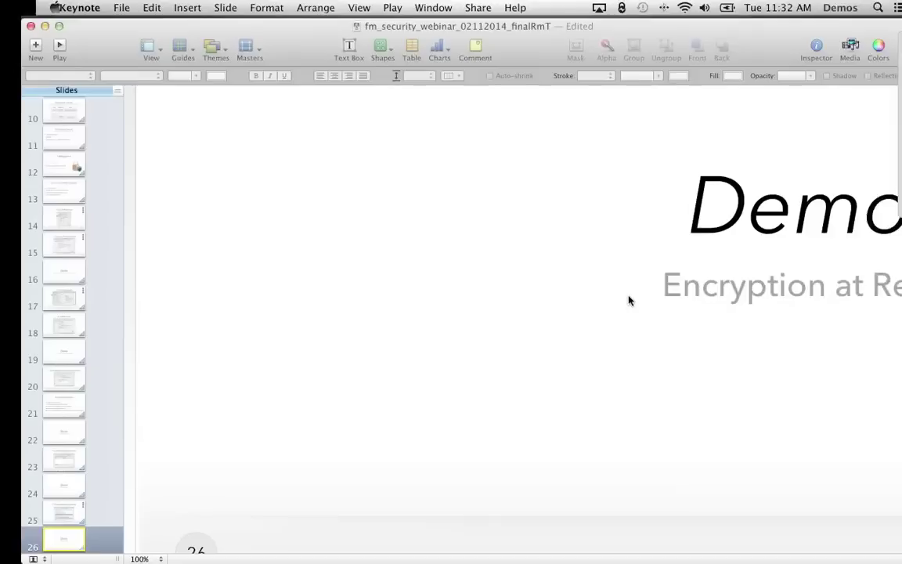
Step: Play the Keynote slideshow from the Encryption at Rest demo slide and advance to slide 27
click(37, 49)
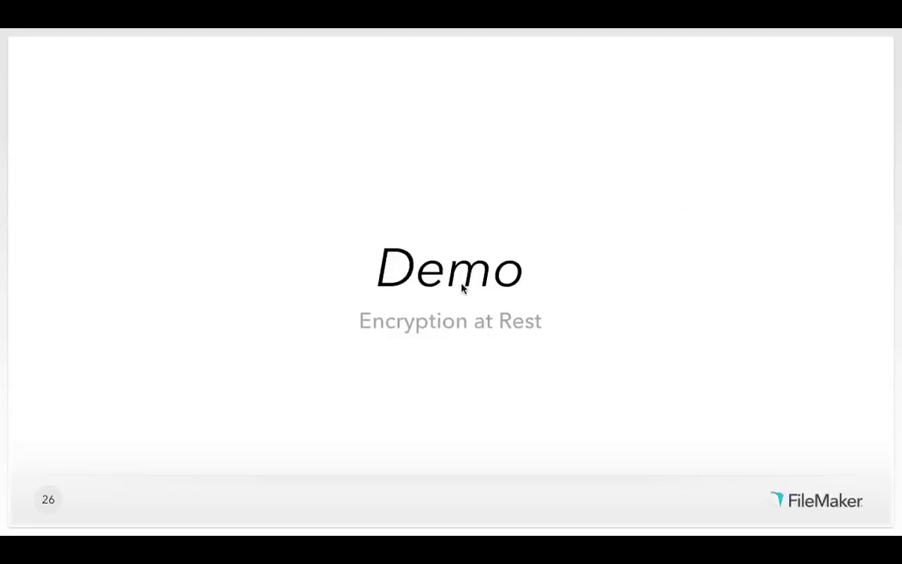
key(Right)
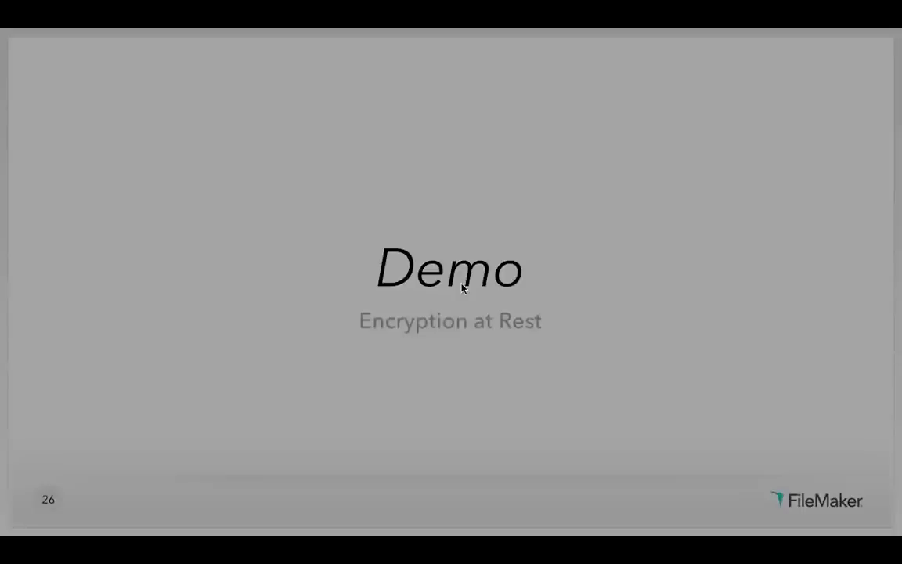